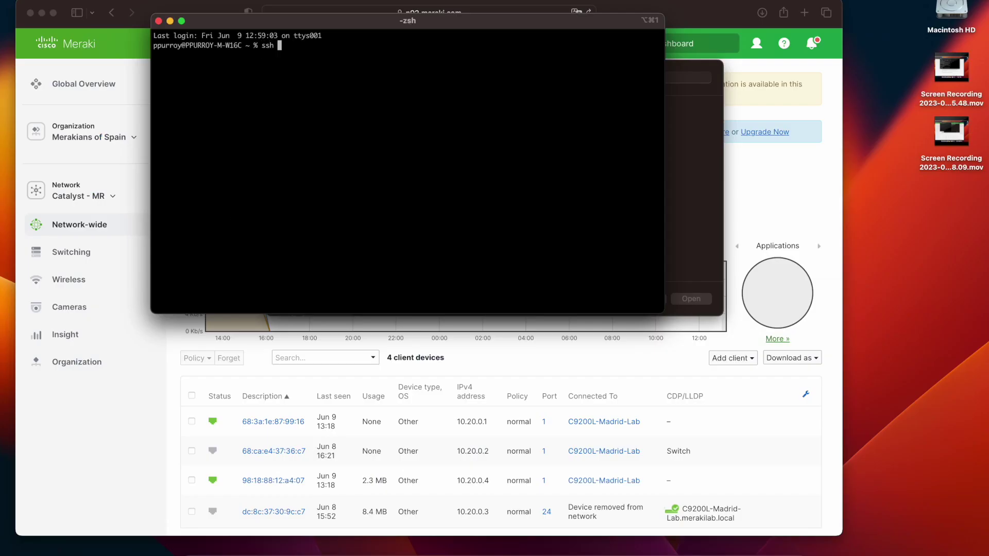
- Log into the switch at 10.20.0.2 over SSH as netadmin and check its version with sh ver
type("@10.20.0.2")
key("Return")
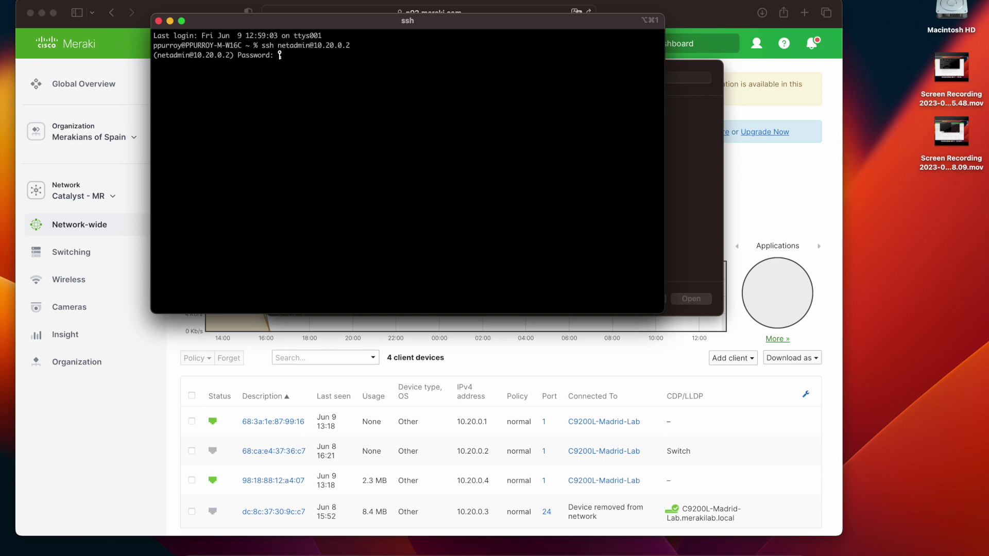
type("********")
key("Return")
type("sh ver")
key("Return")
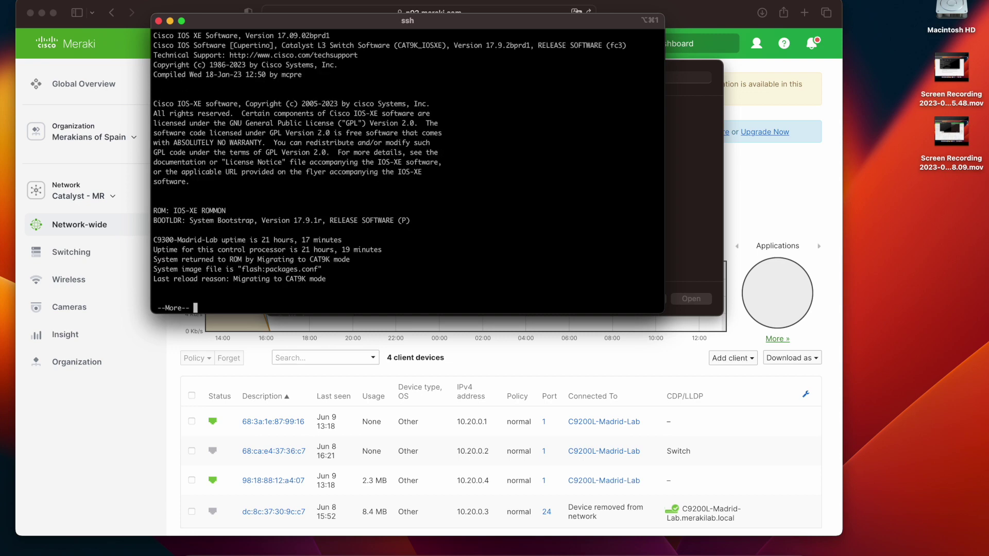
key("space")
type("ping 8.8.8.8")
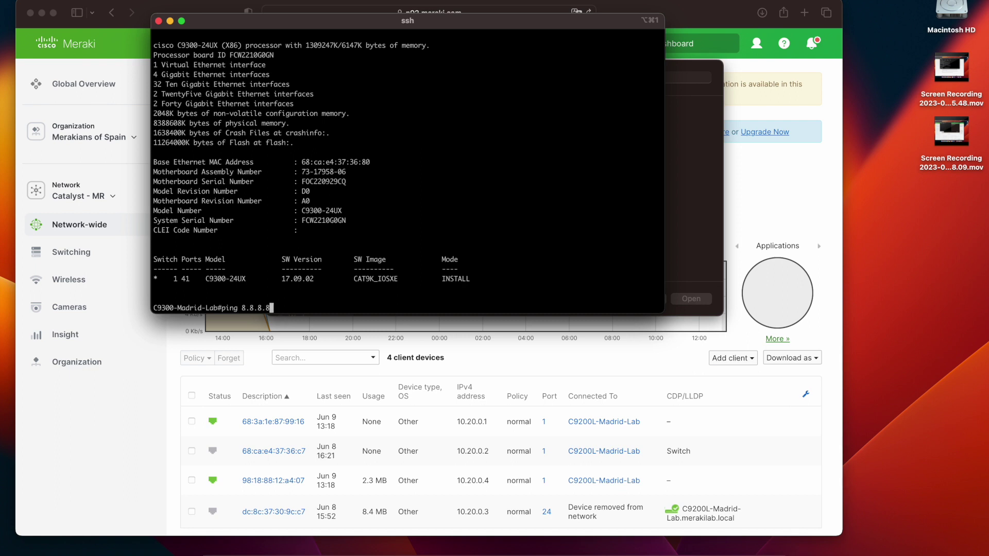
key("Return")
type("ping www.goog")
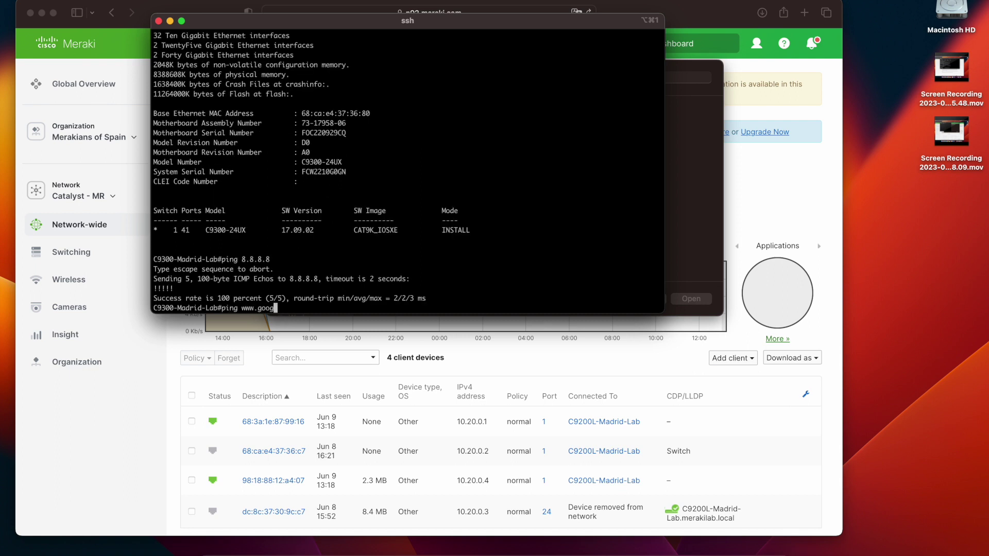
type("le.es")
key("Return")
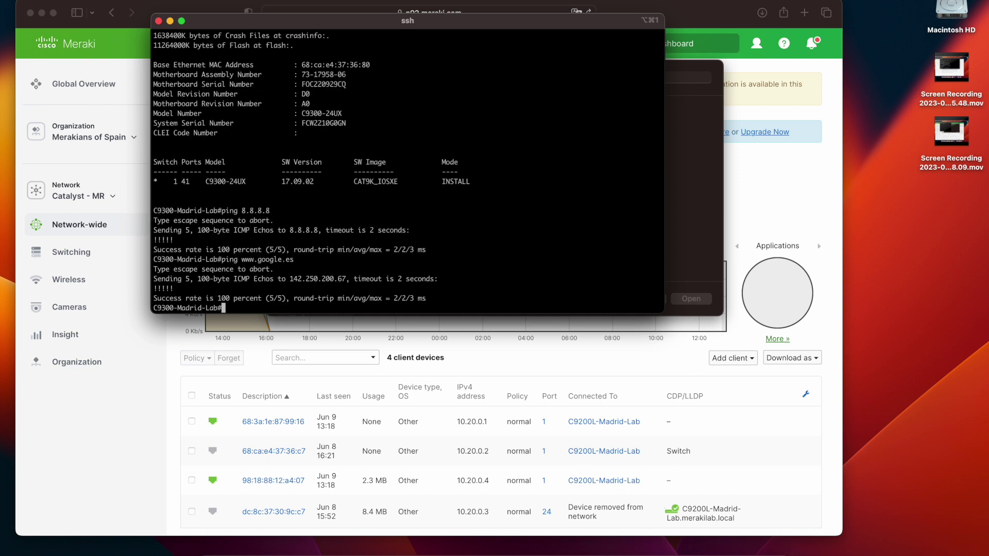
type("service meraki ")
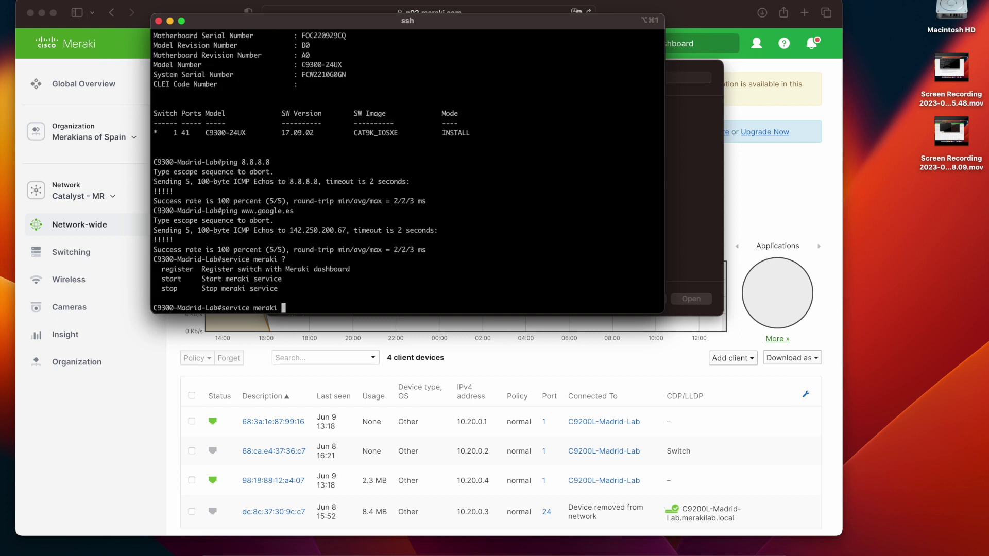
type("?register")
key("Return")
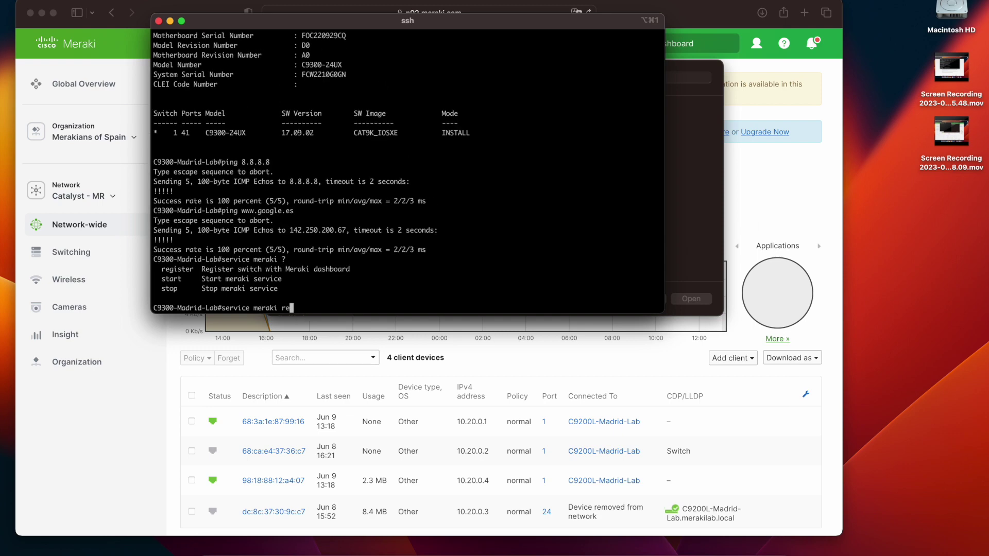
- Complete the Meraki registration, answering yes to the power warning
type("ster")
key("Return")
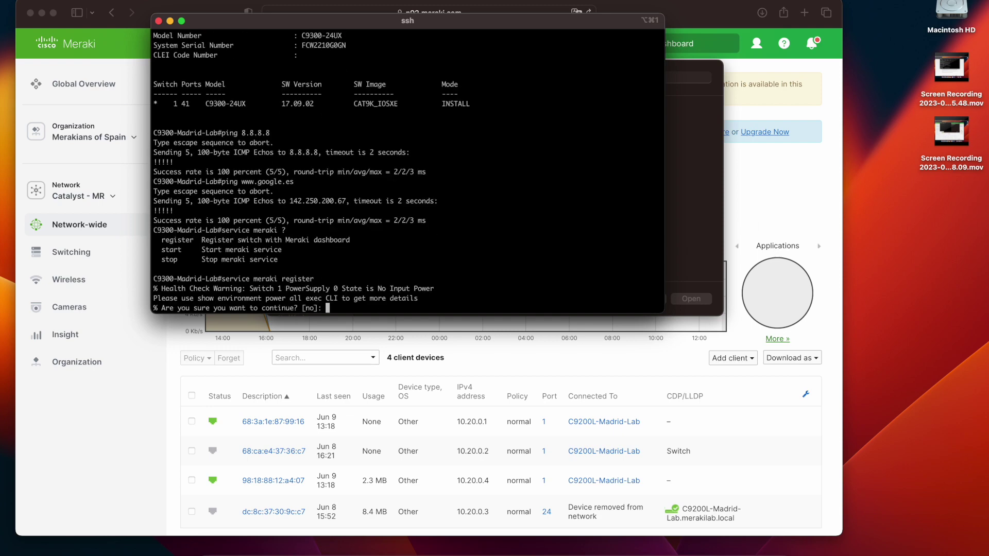
type("yes")
key("Return")
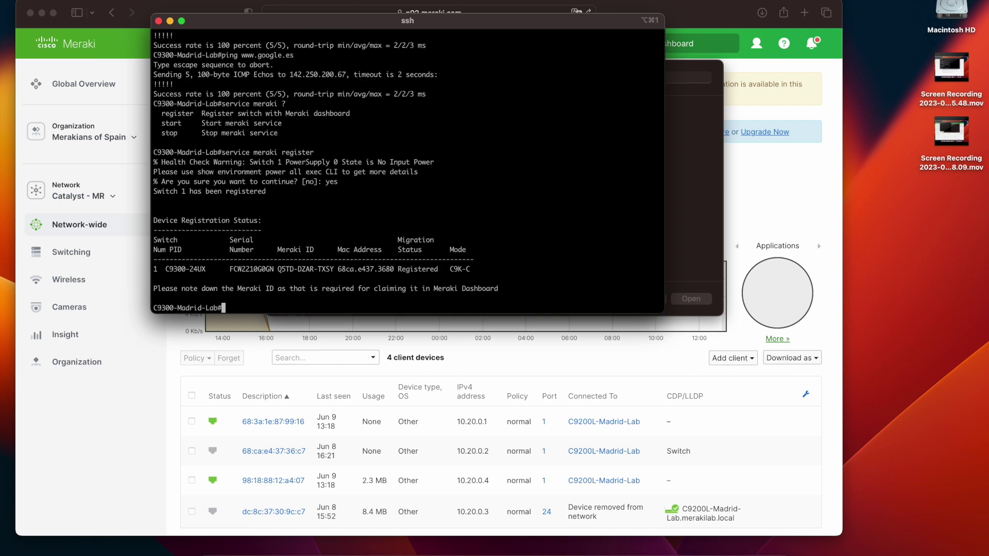
- Copy the switch's Meraki ID into a new TextEdit note
left_click_drag(278, 269, 335, 269)
key("super+c")
key("super+space")
type("text")
key("Return")
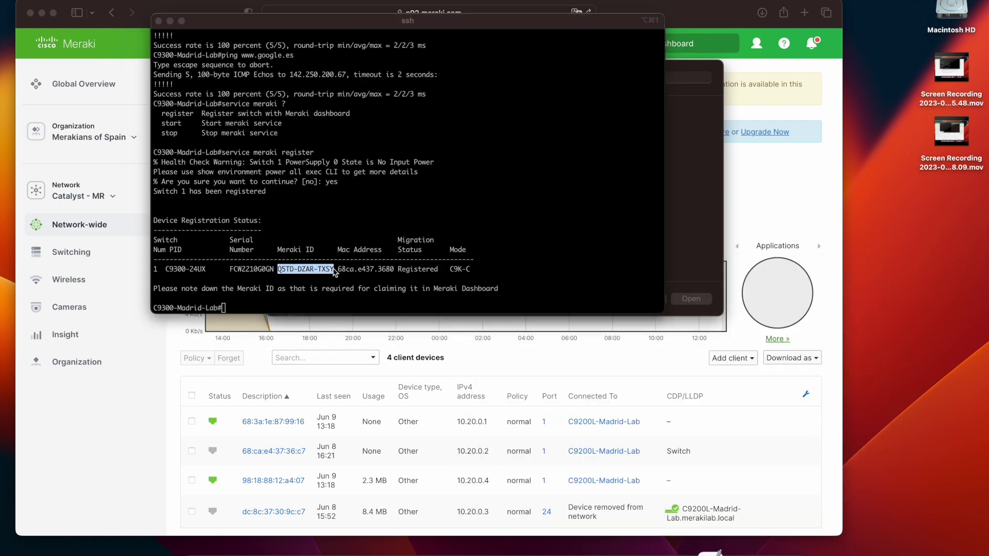
key("super+n")
key("super+v")
- Run service meraki start and confirm the power warning and migration prompts
left_click(527, 262)
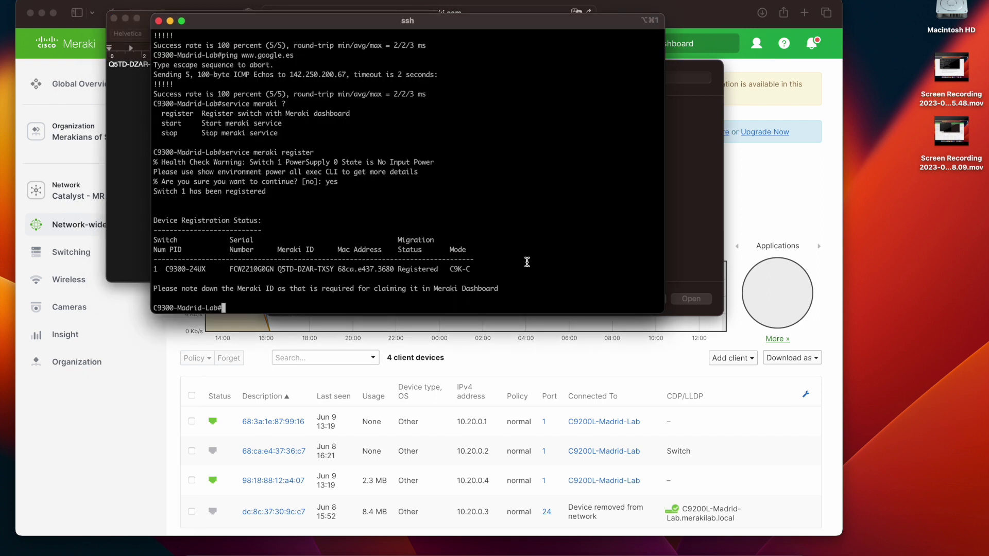
type("service meraki start")
key("Return")
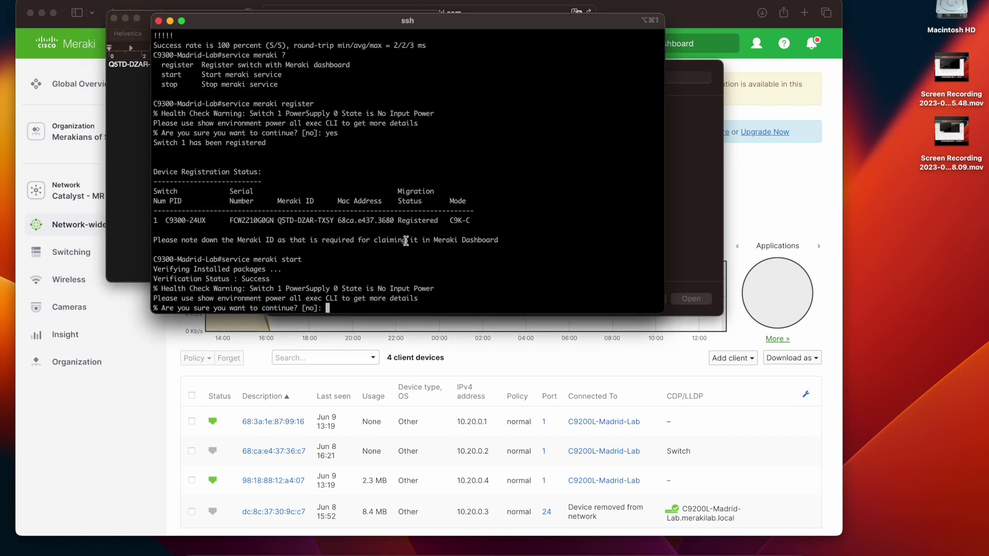
type("yes")
key("Return")
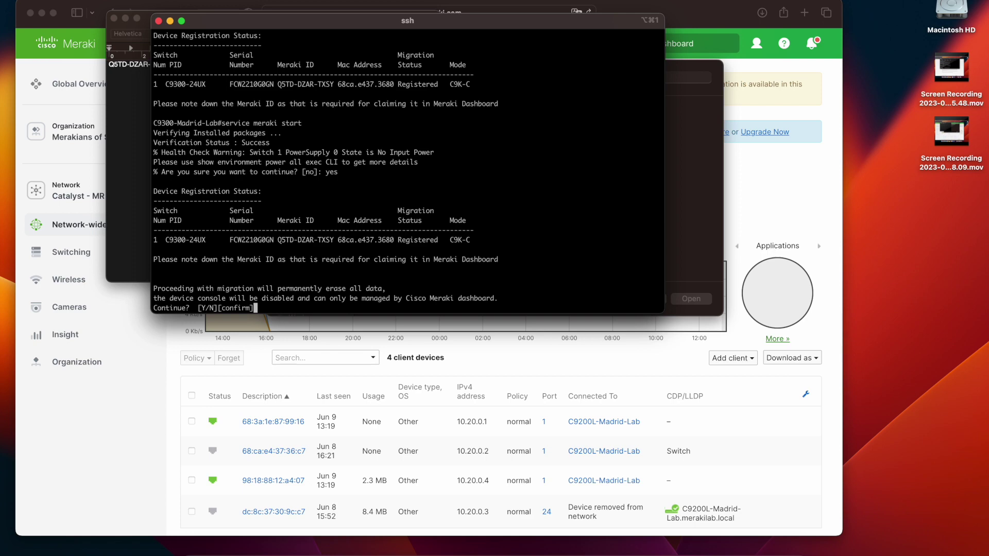
key("Return")
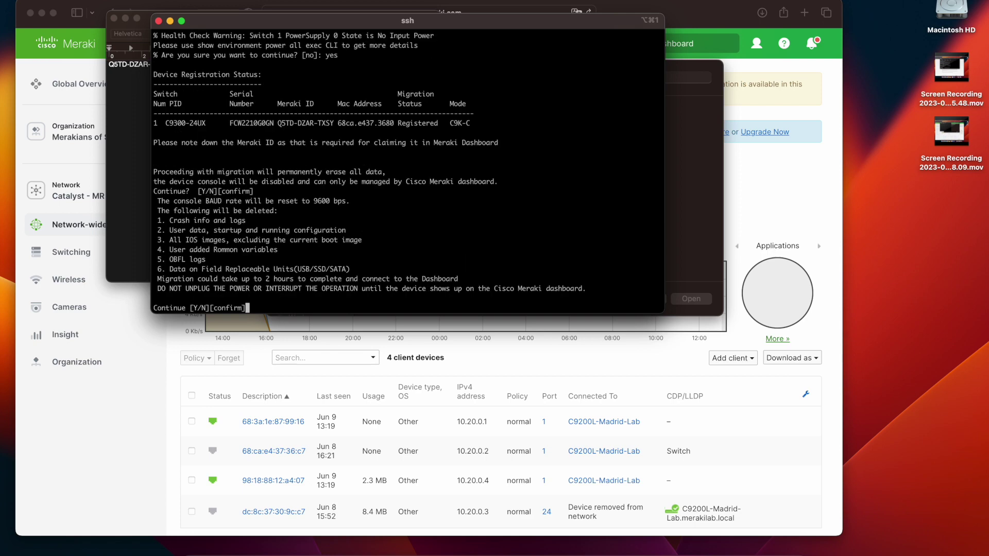
- Confirm the final prompt and open the Switching > Switches list in the dashboard
type("y")
left_click(149, 411)
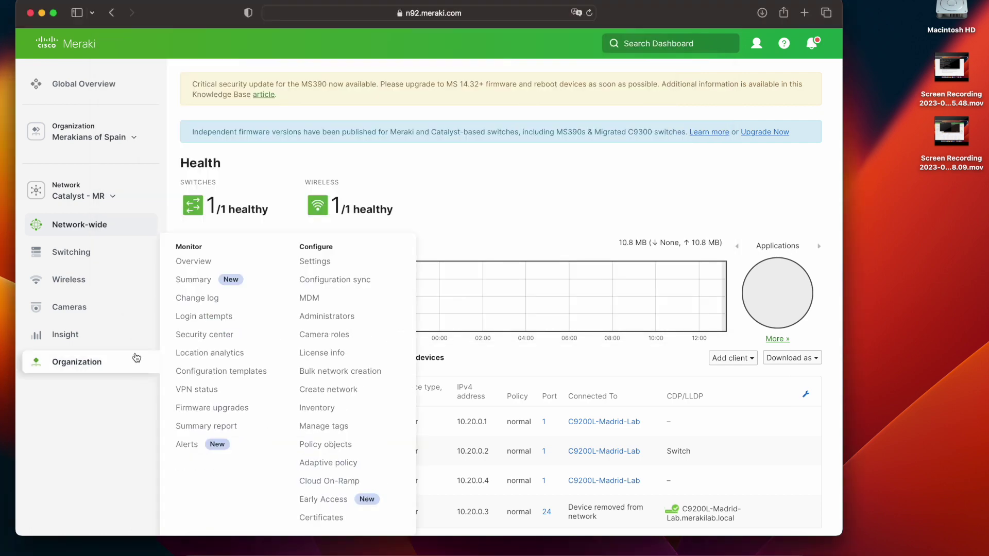
mouse_move(103, 253)
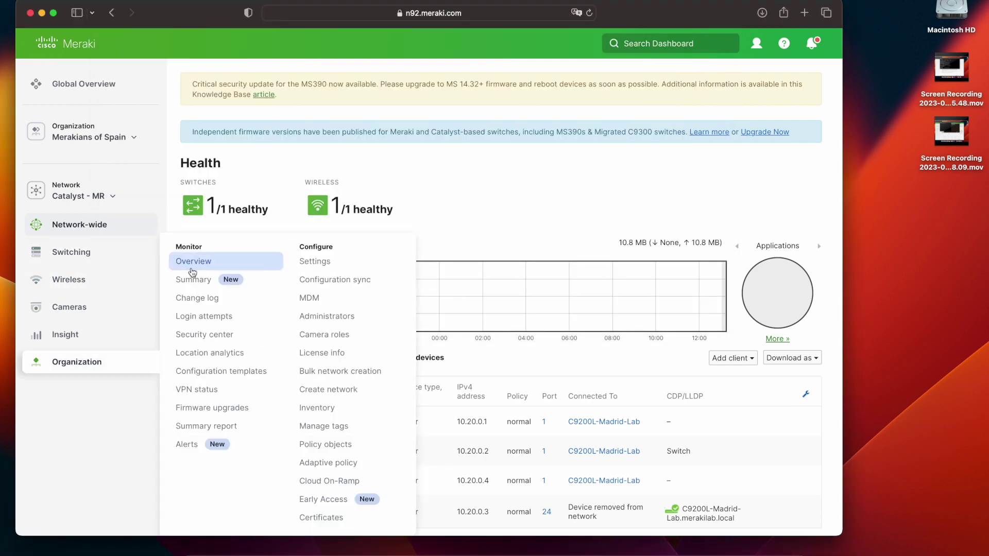
left_click(182, 274)
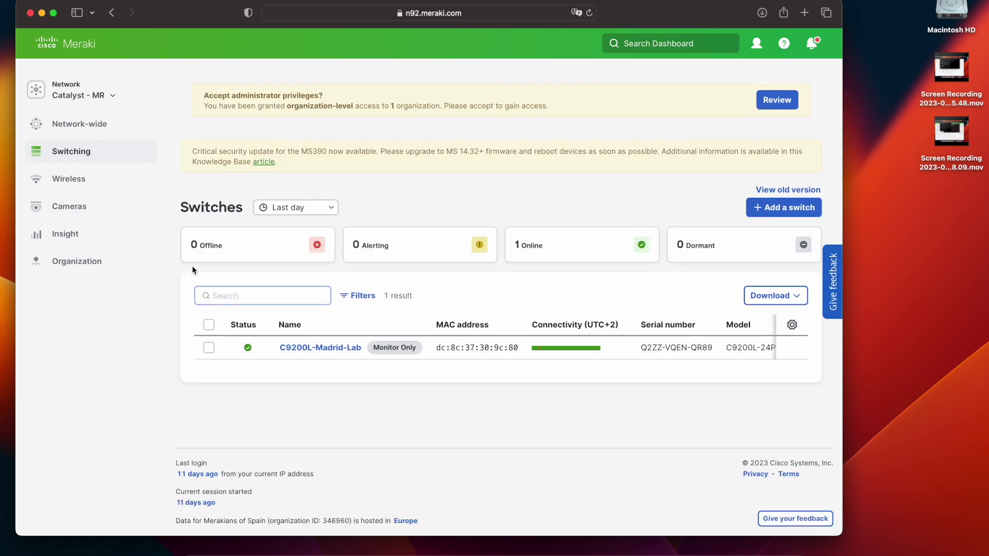
- Open the Network-wide Topology map and inspect the switch node at 10.20.0.2
mouse_move(83, 157)
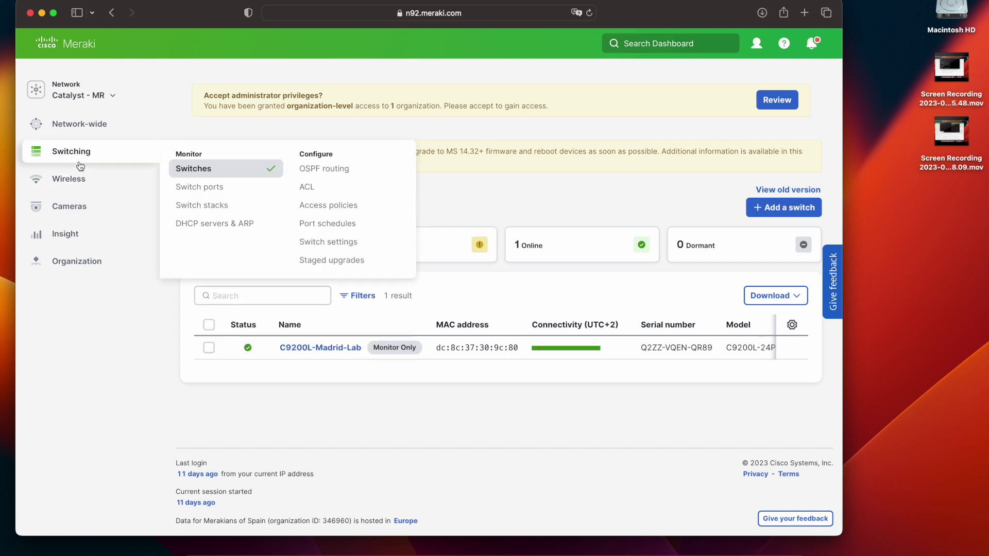
mouse_move(85, 129)
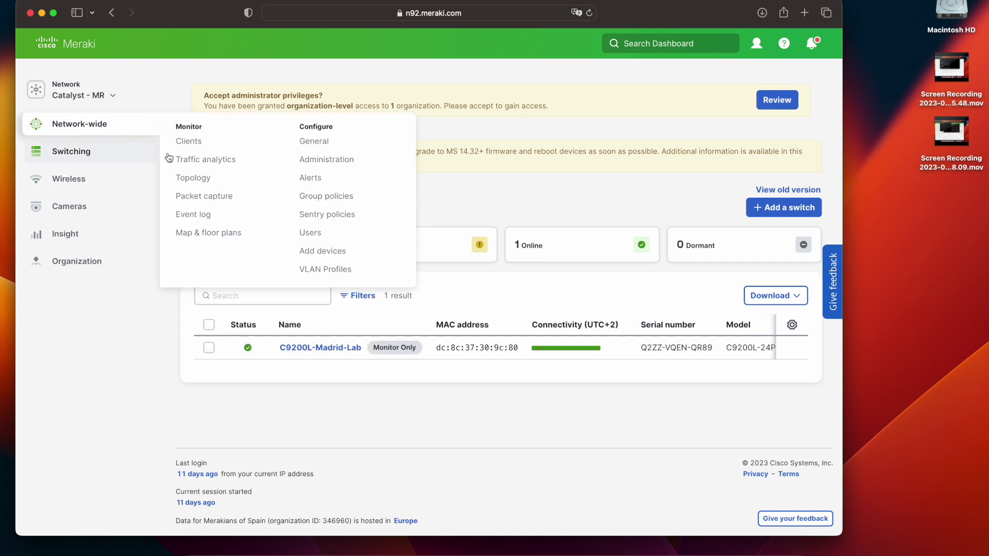
left_click(188, 177)
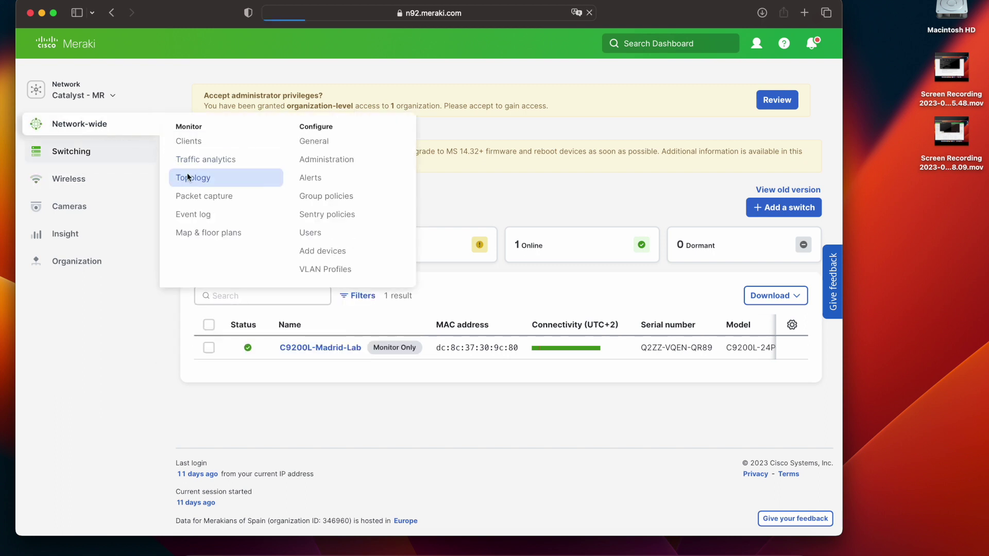
mouse_move(330, 302)
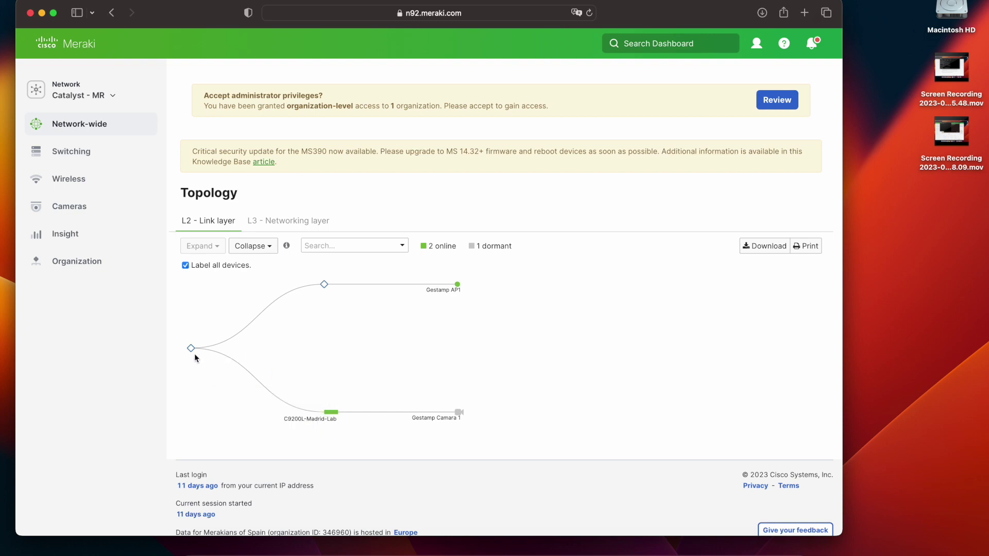
mouse_move(193, 352)
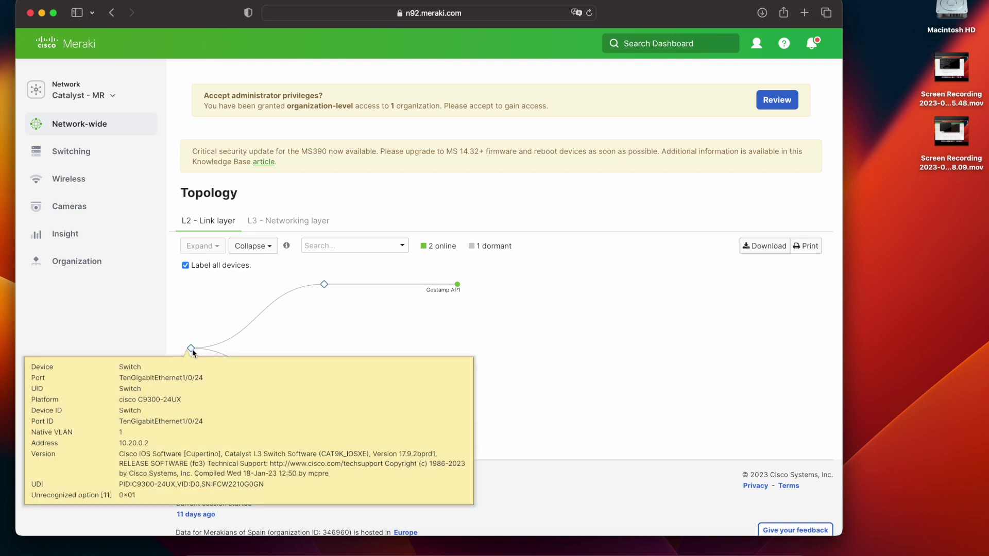
- Claim the C9300-24UX into inventory using the serial copied from the note
mouse_move(62, 261)
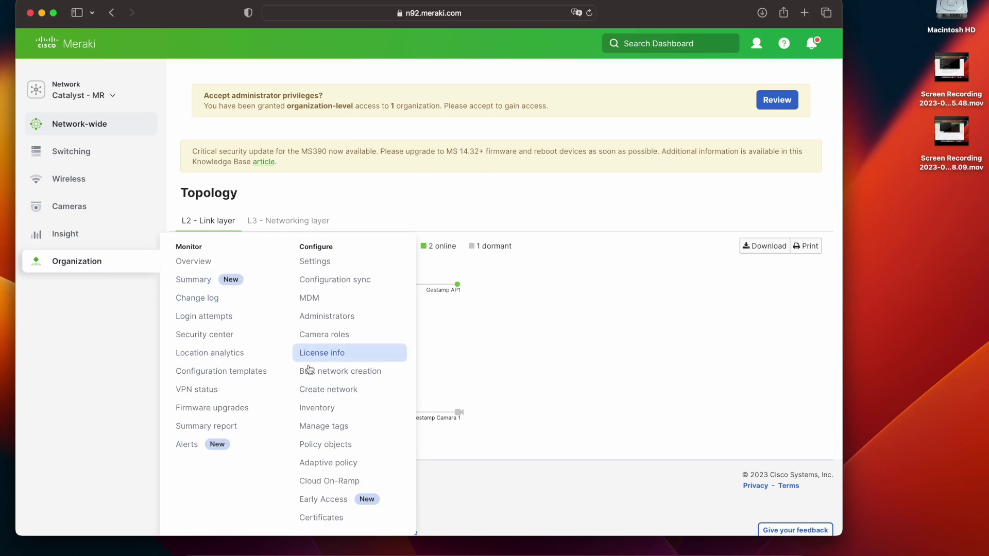
left_click(317, 412)
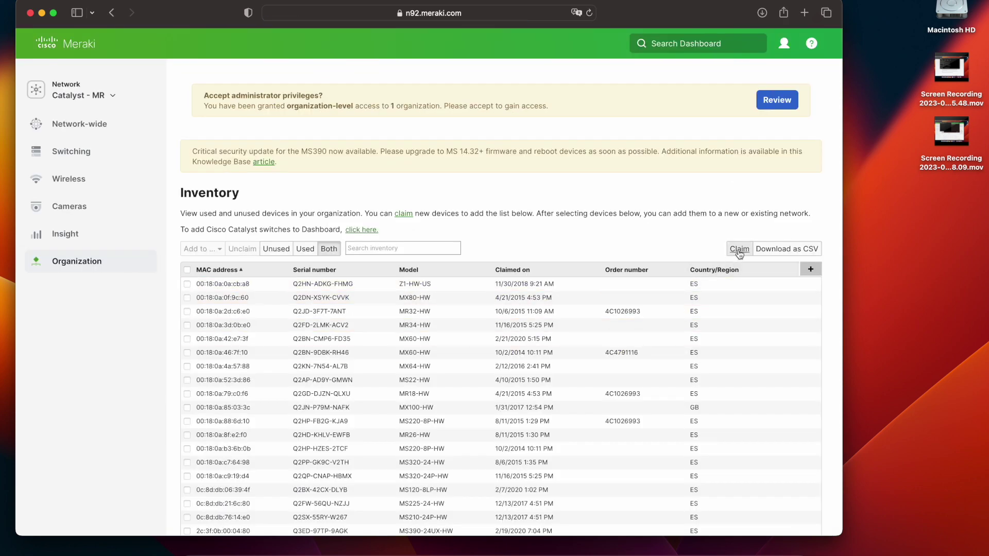
left_click(740, 249)
left_click(711, 551)
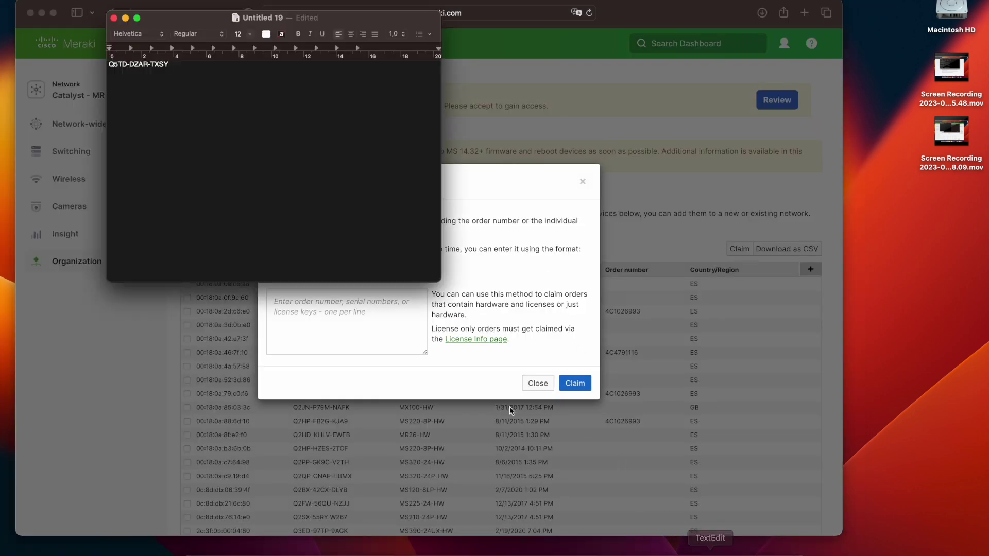
key("super+a")
key("super+c")
left_click(417, 312)
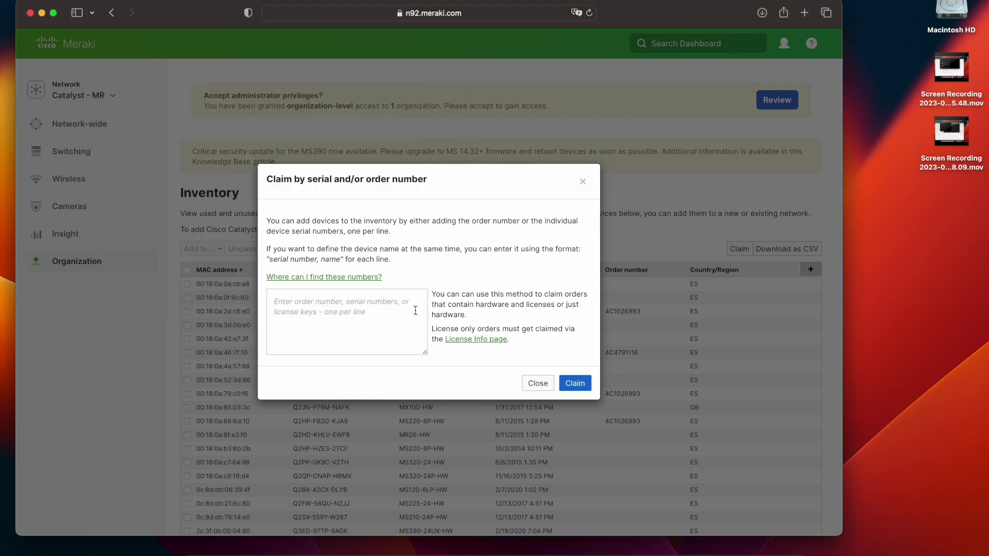
key("super+v")
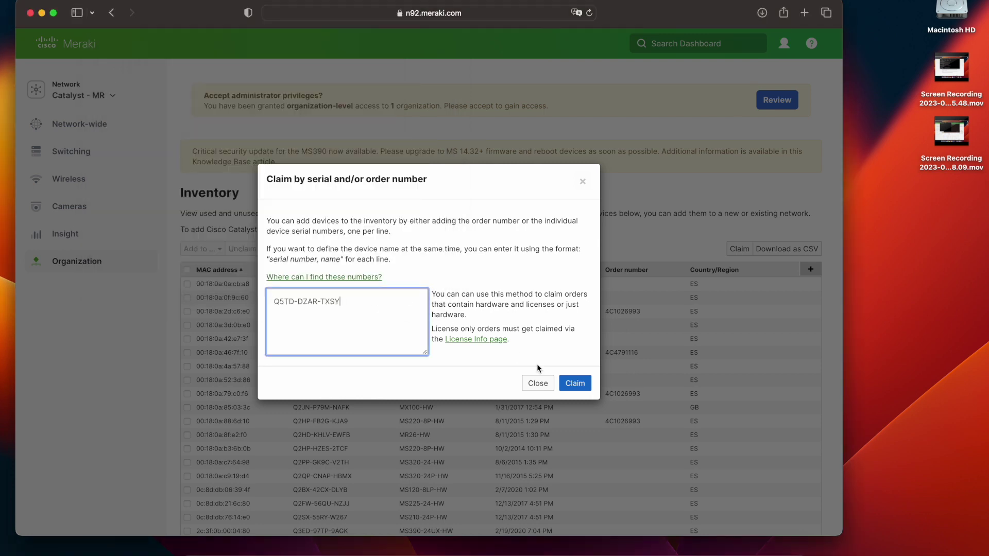
left_click(574, 384)
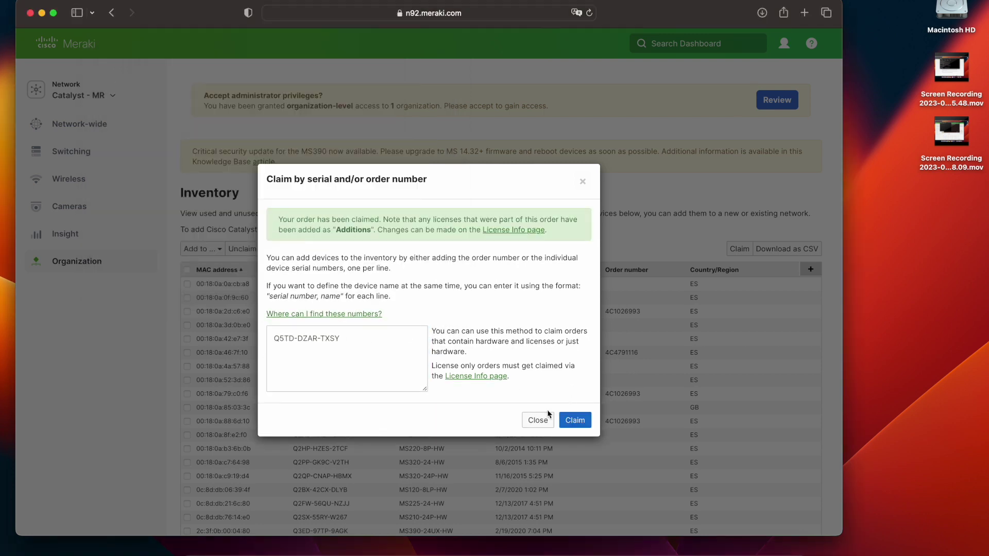
left_click(534, 418)
- Filter inventory by the serial and add the switch to the existing Catalyst - MR network
left_click(412, 249)
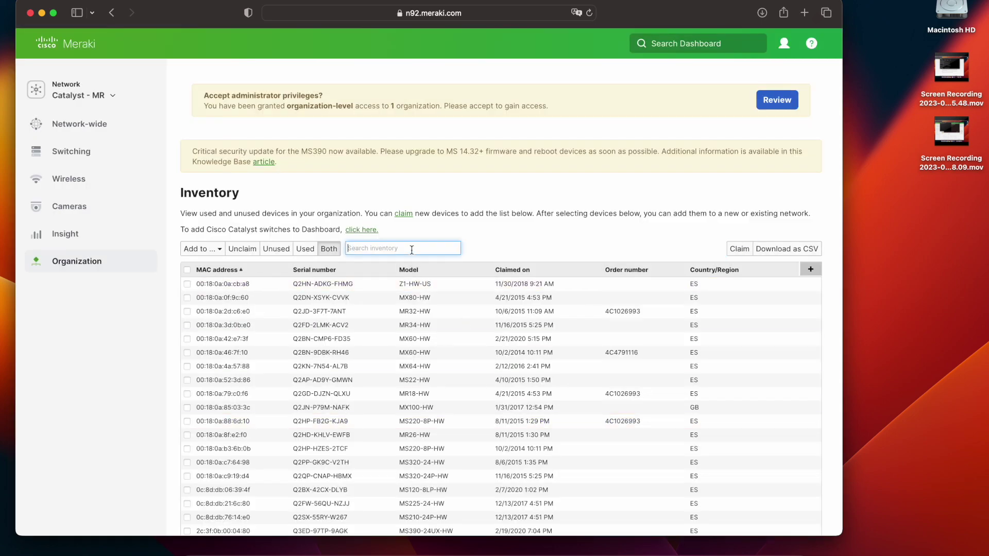
key("super+v")
left_click(202, 248)
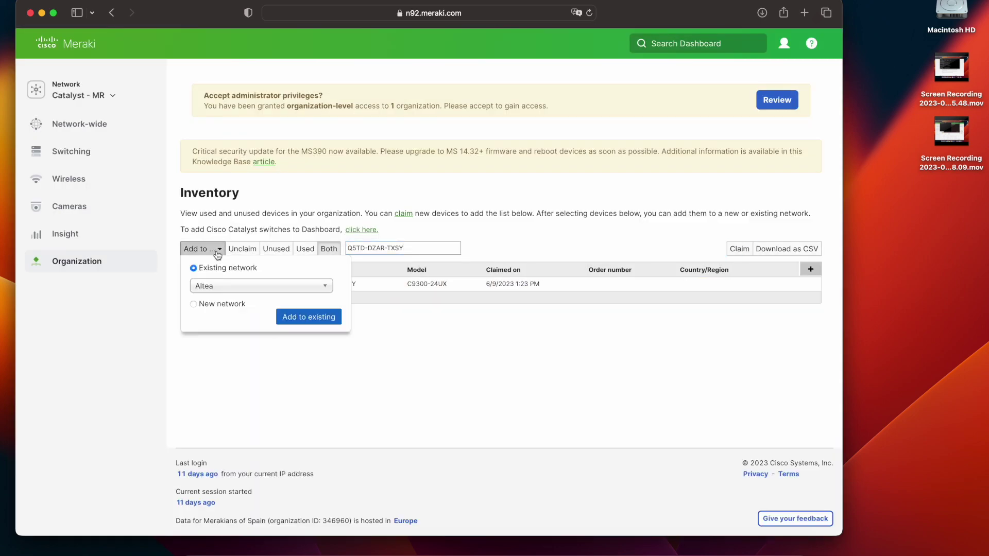
left_click(219, 285)
left_click(227, 337)
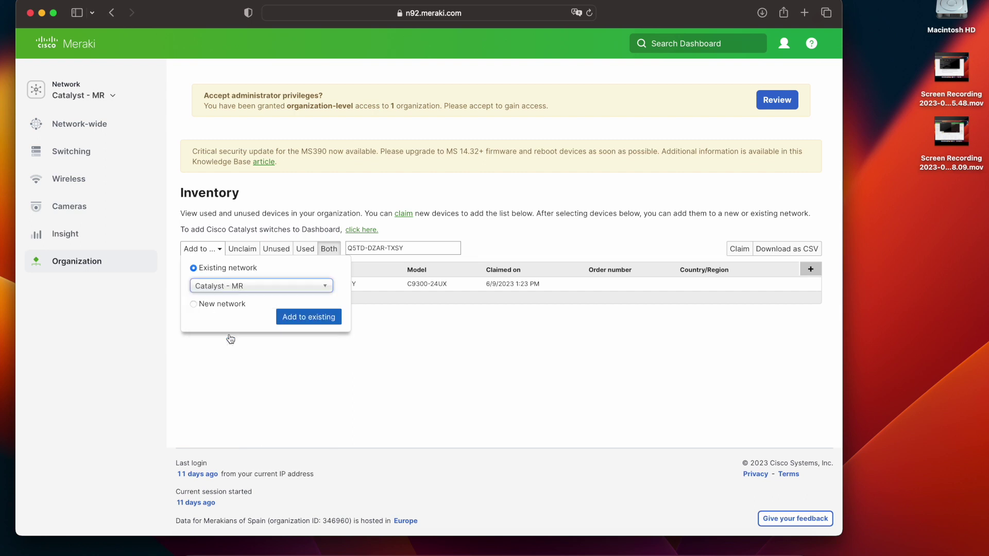
left_click(306, 318)
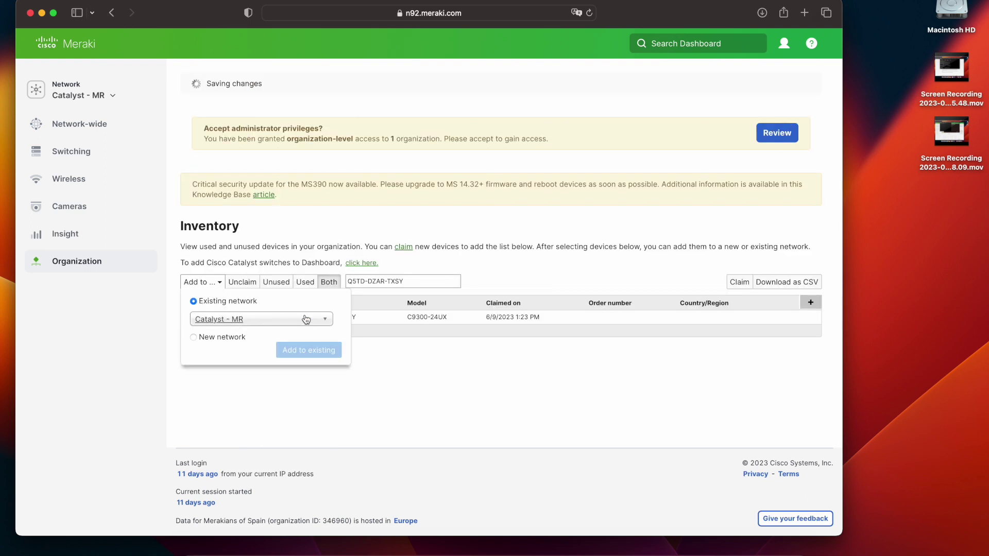
mouse_move(103, 159)
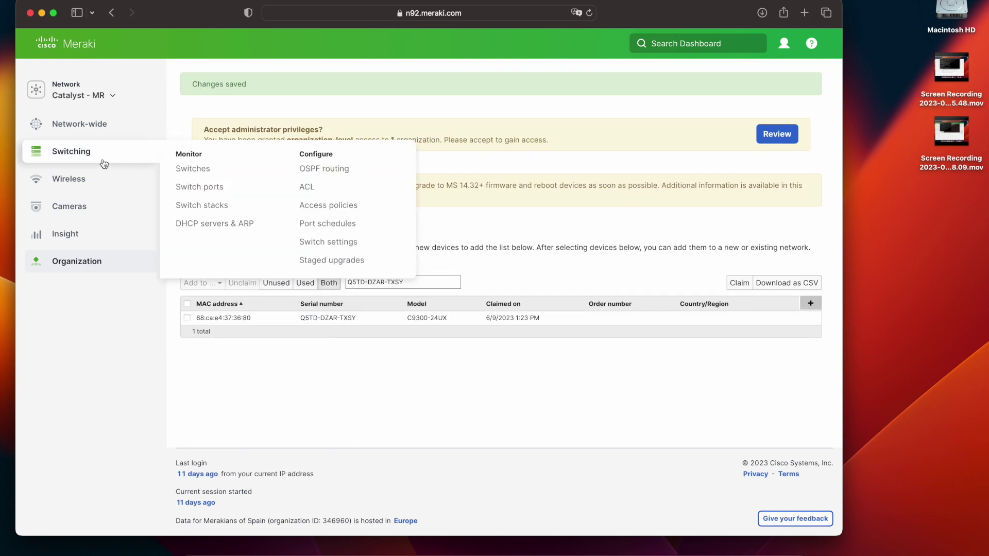
left_click(191, 164)
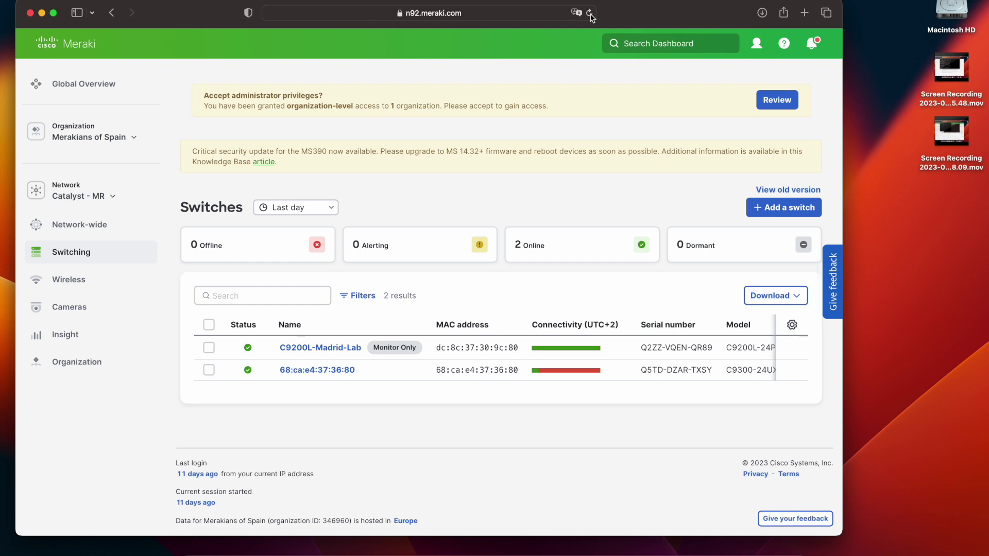
- Open the new C9300-24UX switch's details page from the switches list
left_click(316, 371)
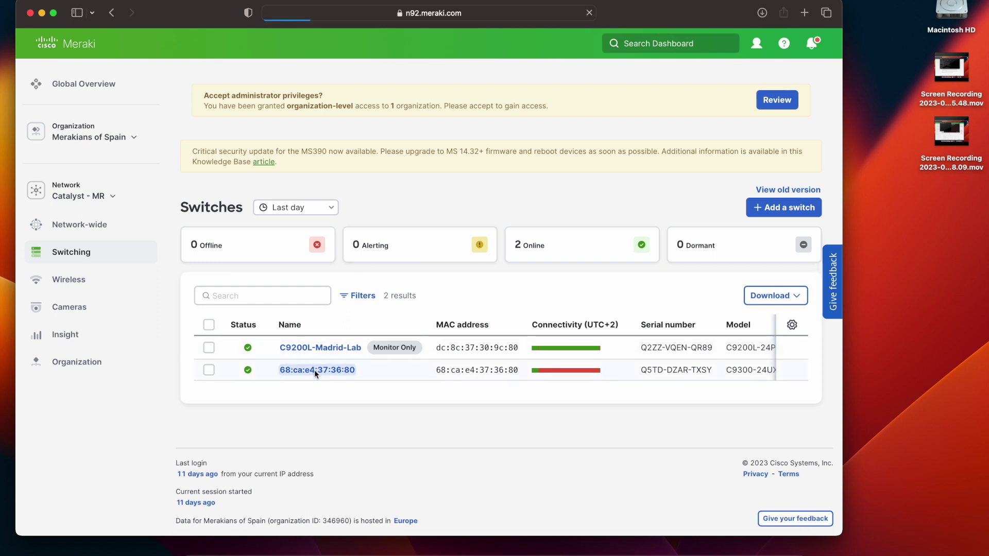
- Rename the new switch to C9300-Madrid-Lab and save the name
left_click(323, 221)
type("C")
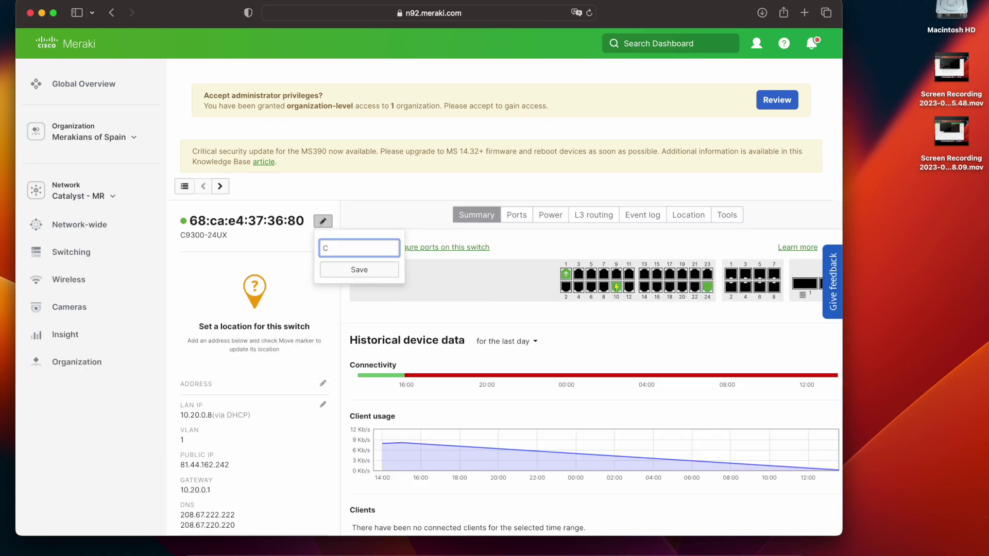
type("9300-Madrid-Lab")
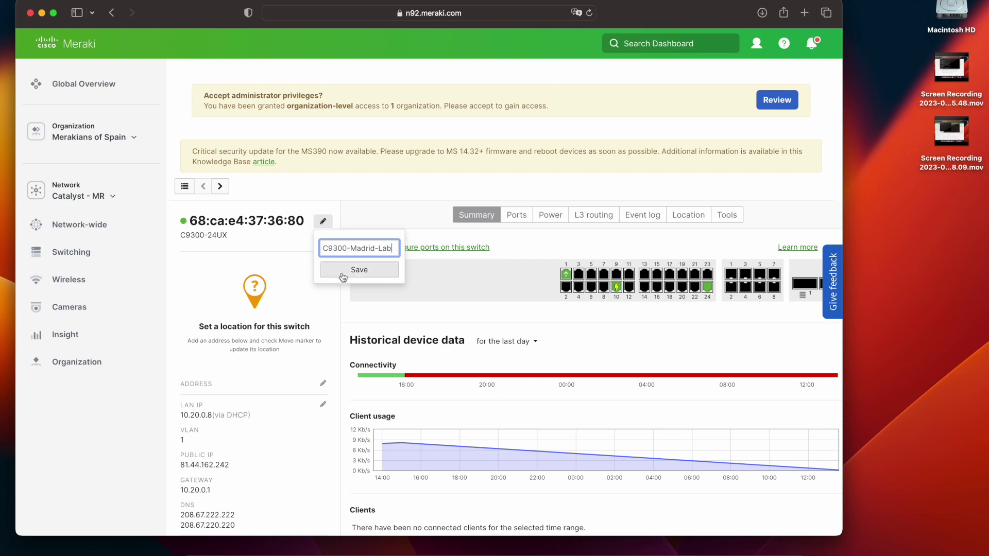
left_click(343, 278)
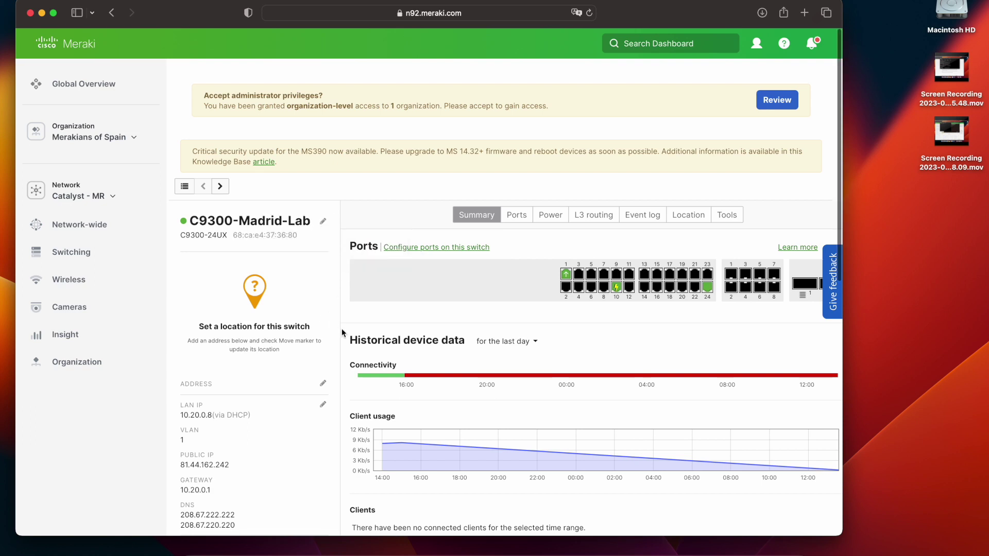
scroll(341, 329, "down", 5)
left_click_drag(291, 411, 178, 387)
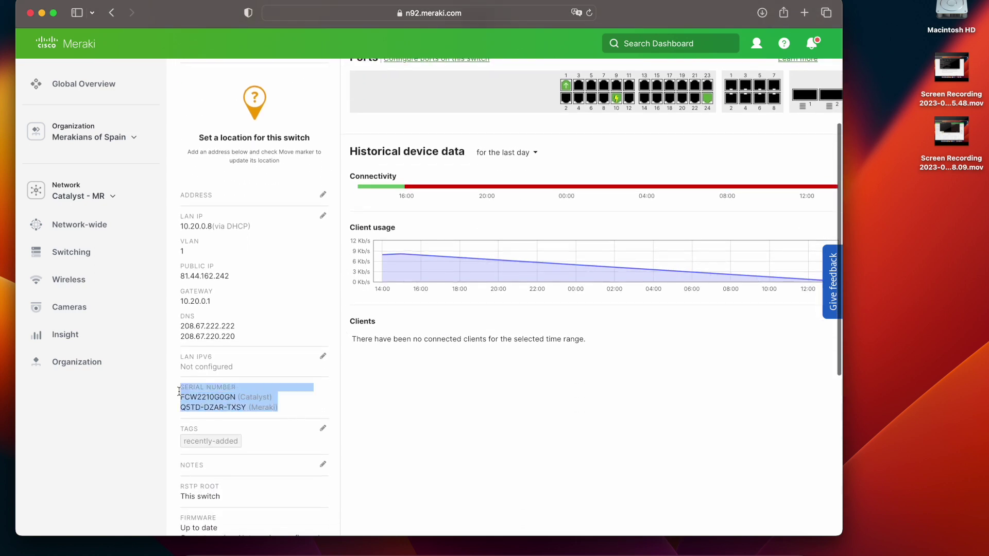
left_click(386, 397)
scroll(391, 397, "up", 3)
- Open port 10's detail page and review its settings
left_click(617, 207)
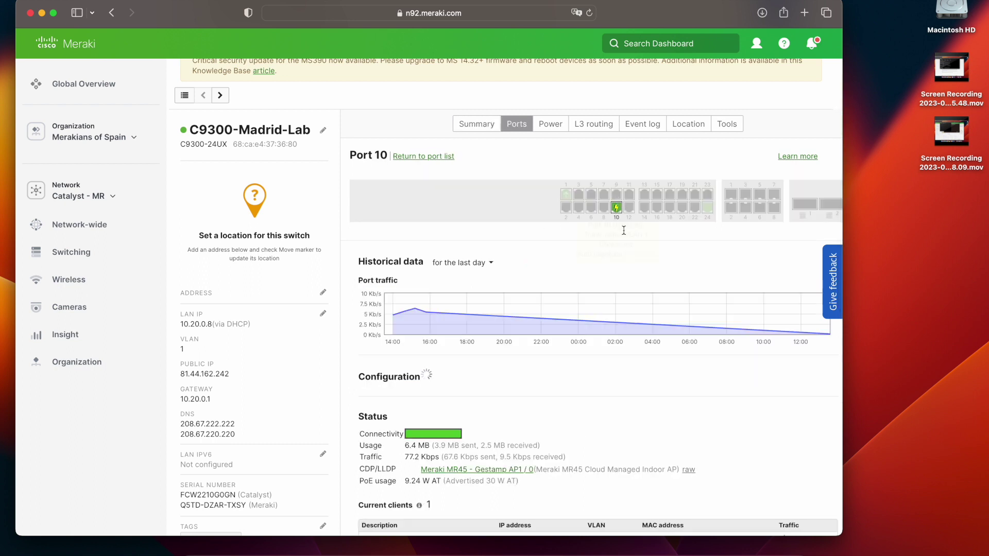
scroll(575, 377, "down", 8)
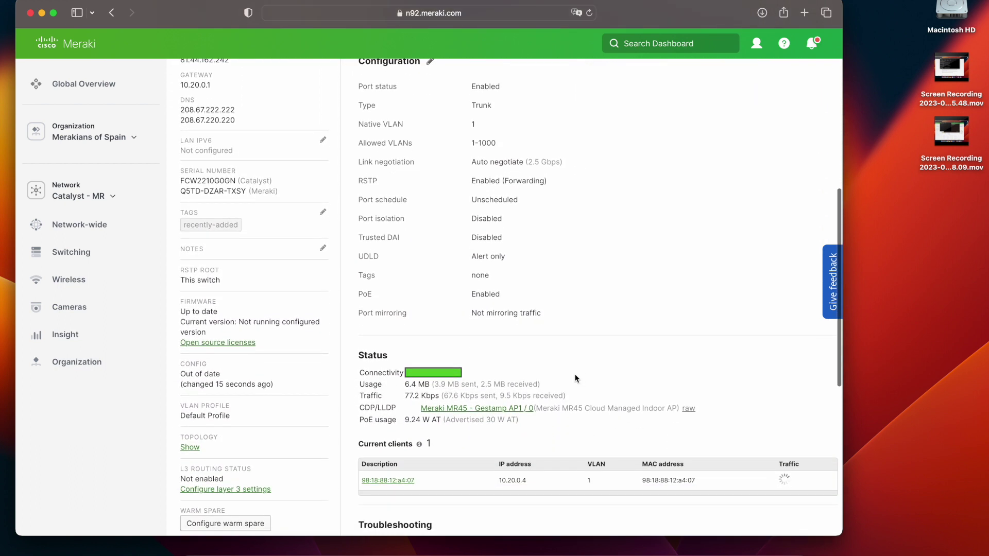
scroll(530, 415, "up", 1)
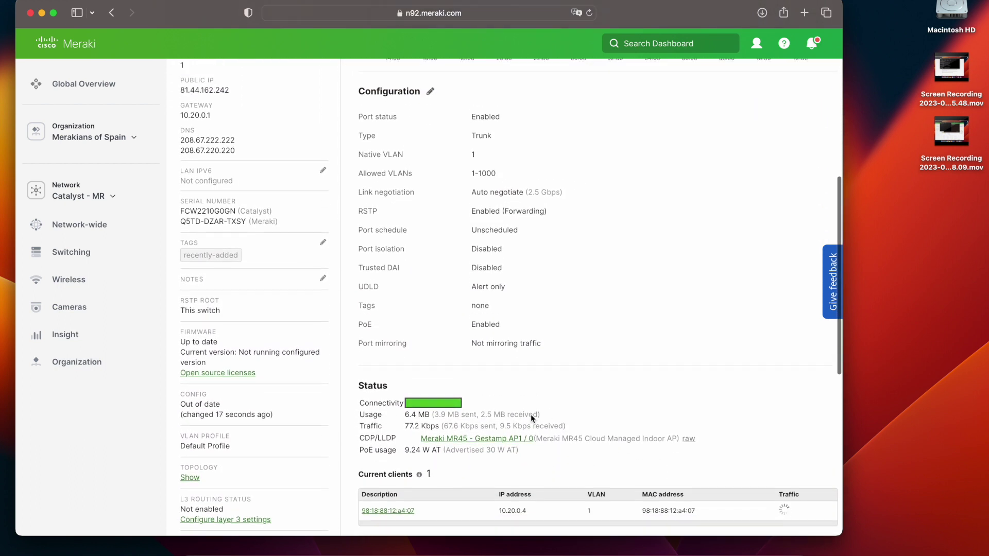
- Set port 10's allowed VLANs to 1-10 and name it 'AP port'
left_click(432, 93)
left_click(347, 289)
key("BackSpace")
key("BackSpace")
key("BackSpace")
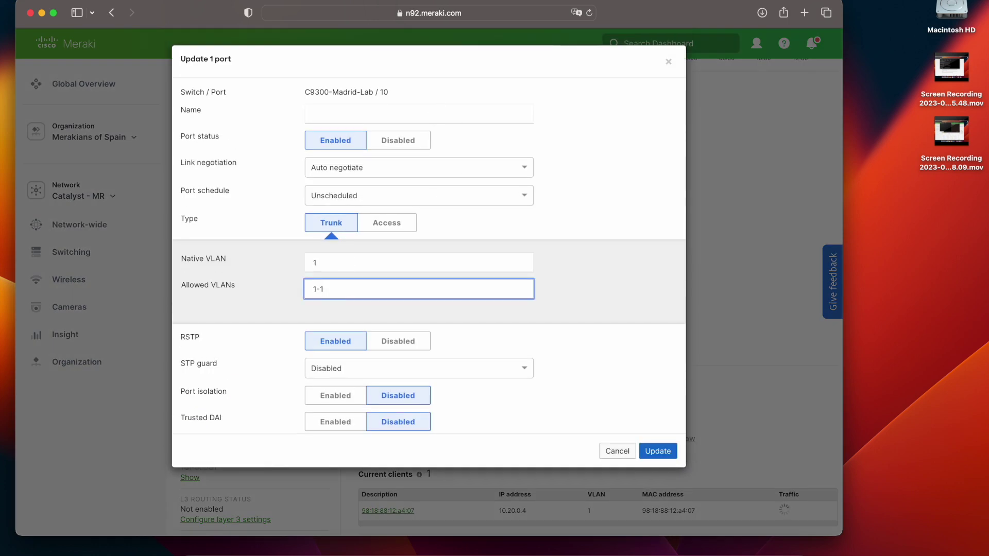
type("0")
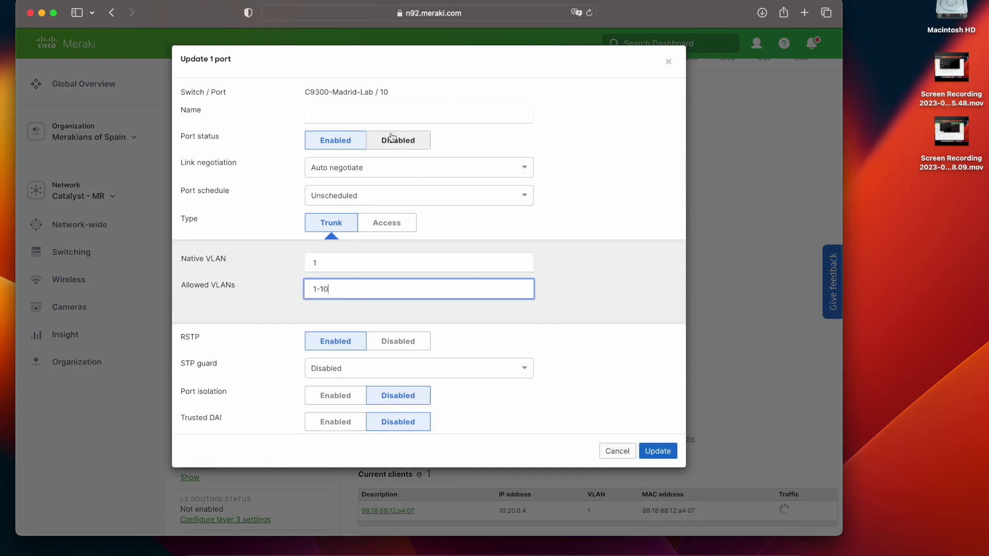
left_click(375, 113)
type("AP port")
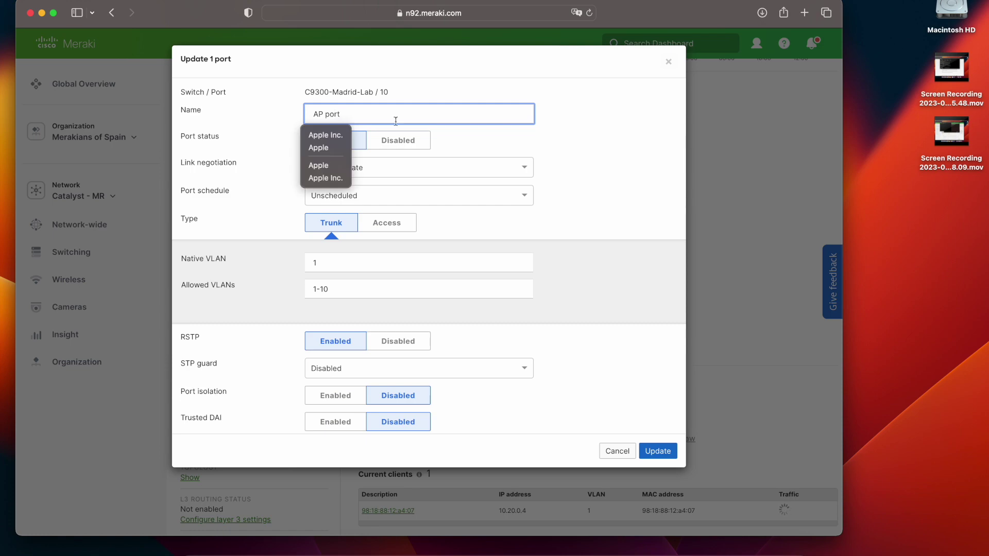
left_click(656, 450)
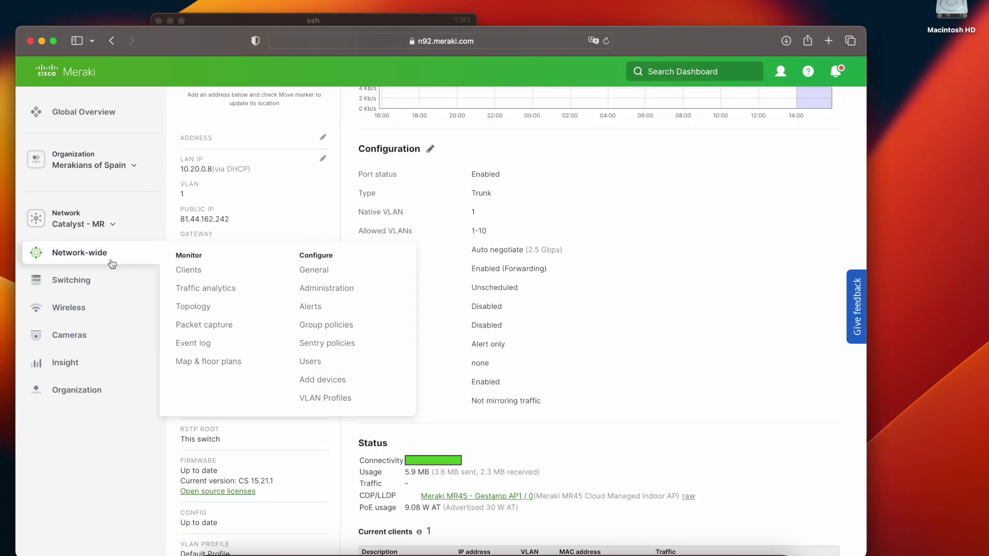
- Inspect the switch nodes on the Topology map and open the C9300-Madrid-Lab page
left_click(188, 308)
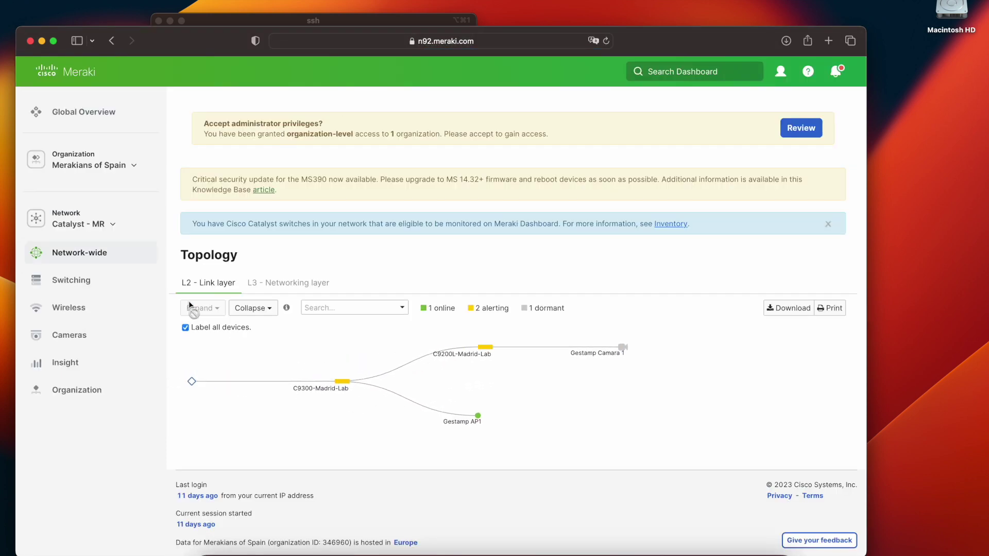
mouse_move(343, 389)
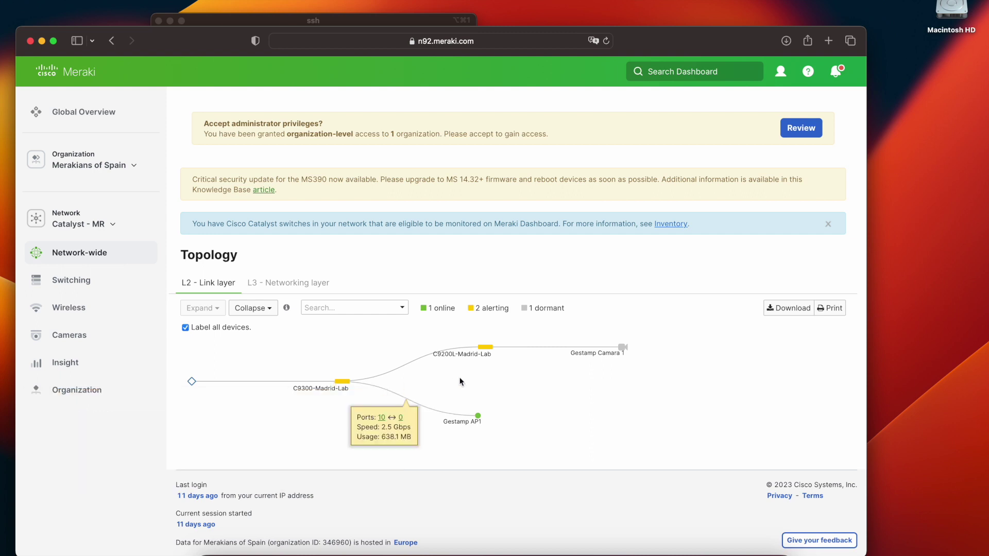
mouse_move(491, 354)
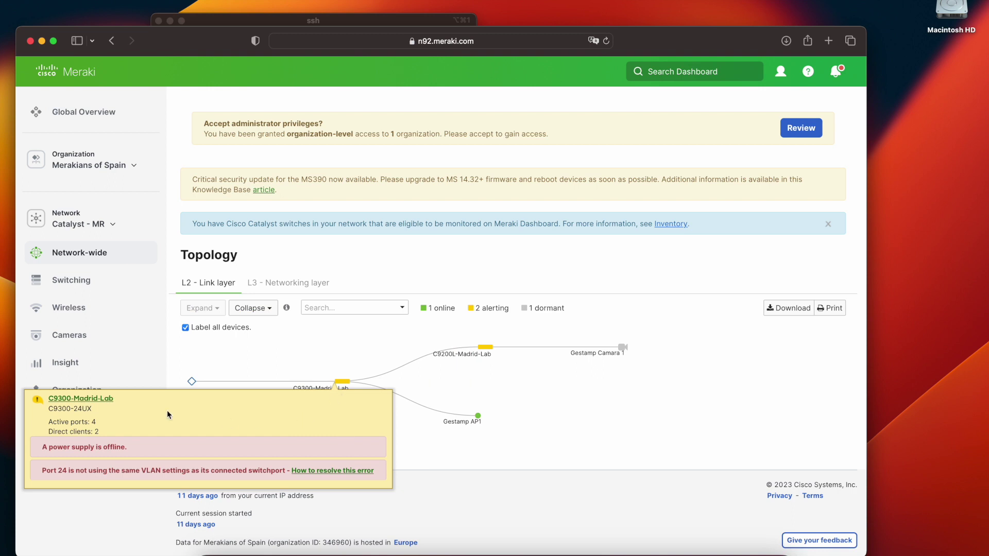
left_click(104, 399)
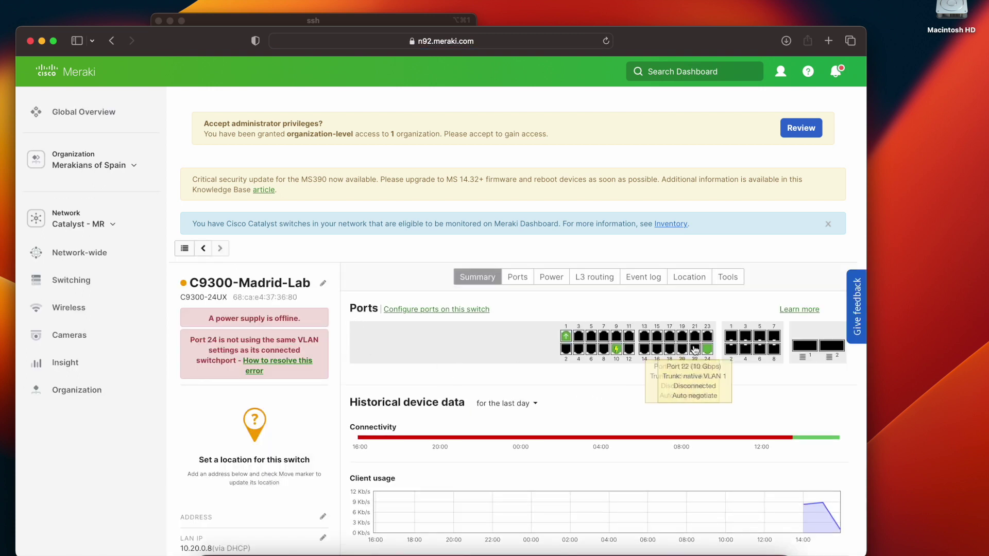
- Review port 24's trunk settings and VLAN mismatch warning, cancelling its configuration editor unchanged
left_click(707, 349)
scroll(641, 407, "down", 6)
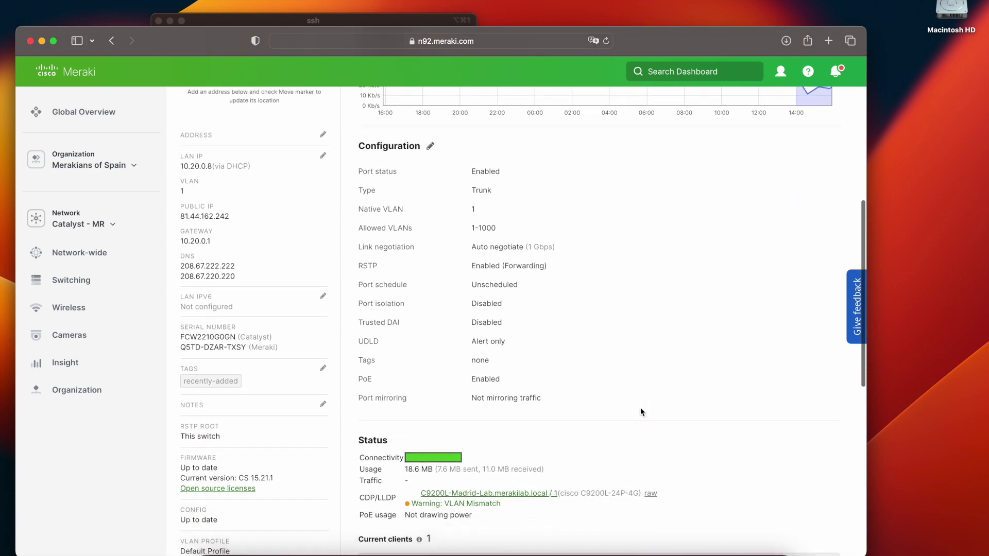
scroll(641, 412, "down", 3)
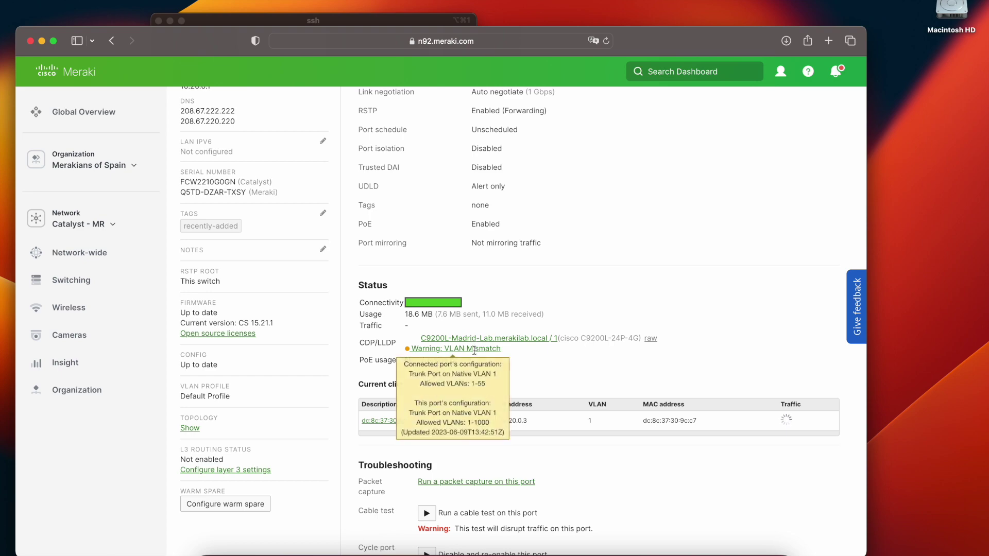
scroll(598, 250, "up", 2)
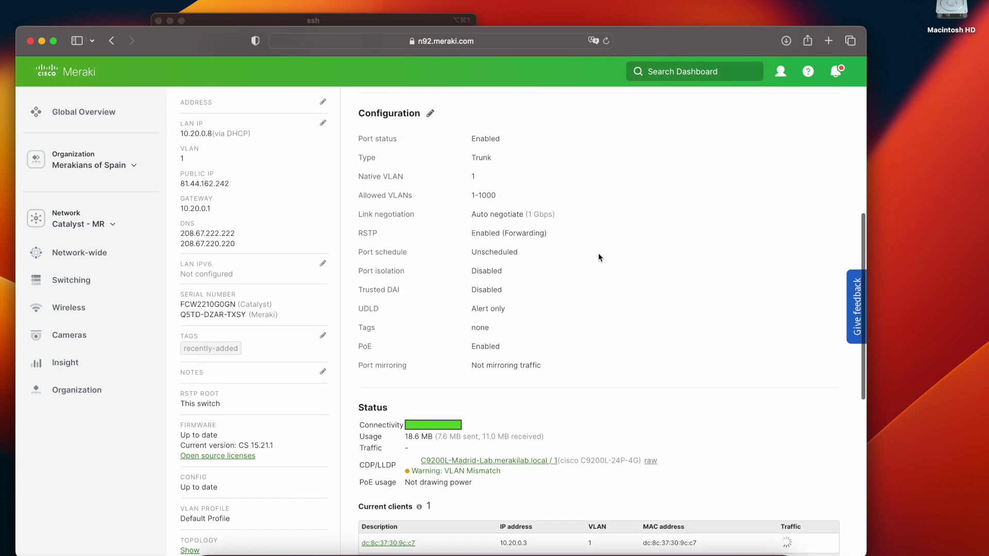
scroll(598, 253, "up", 3)
left_click(430, 198)
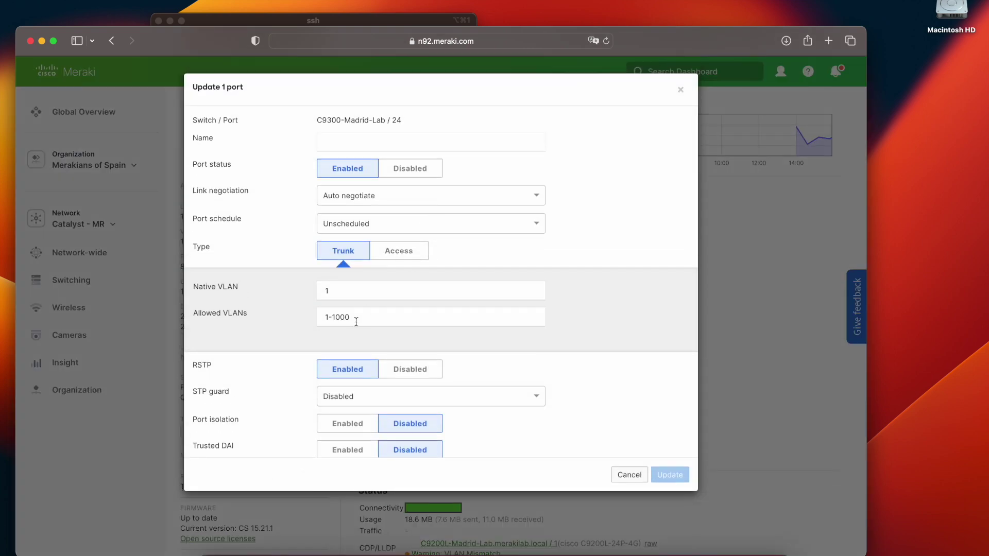
left_click(628, 474)
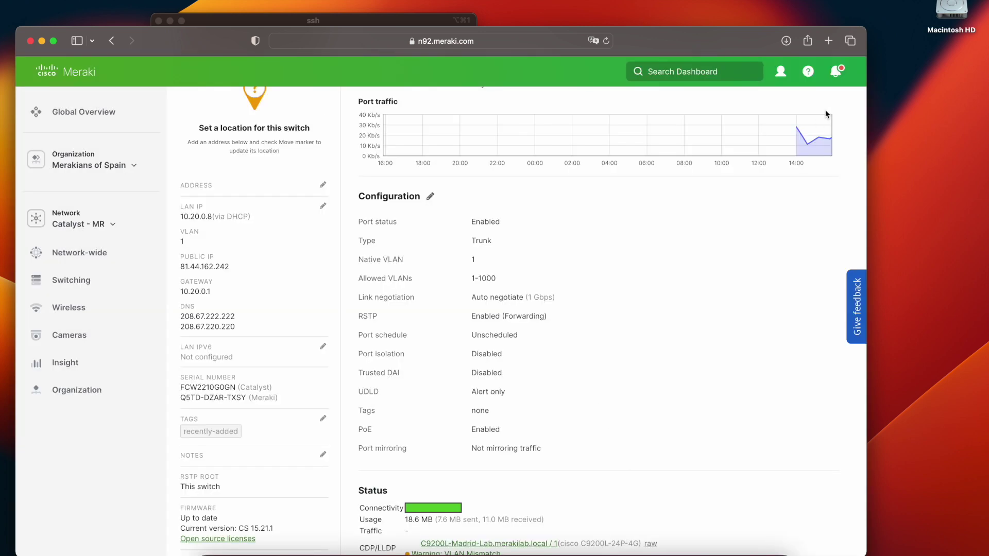
left_click(835, 71)
- From the VLAN mismatch alert, manually set C9300 port 24's allowed VLANs to 1-55 and save
left_click(672, 273)
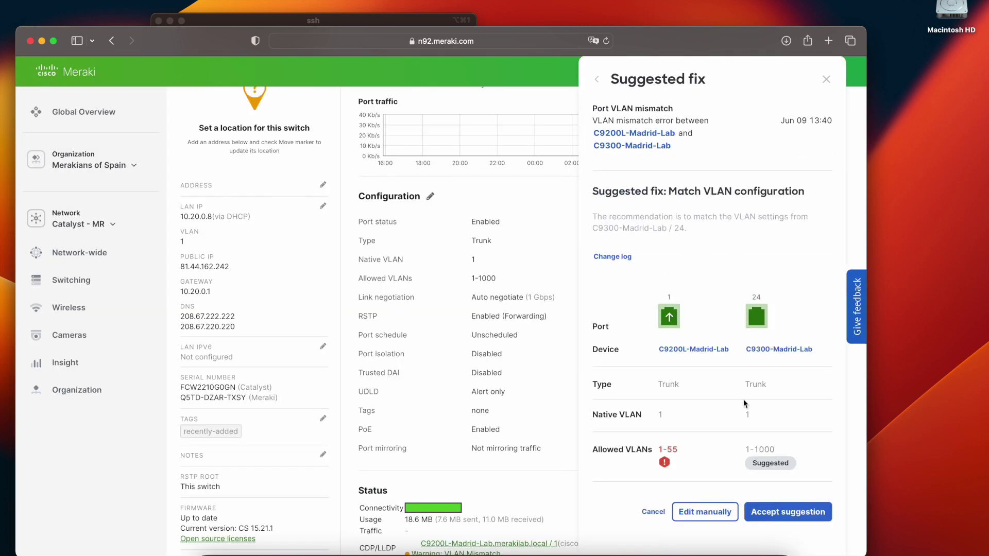
left_click(710, 509)
double_click(768, 456)
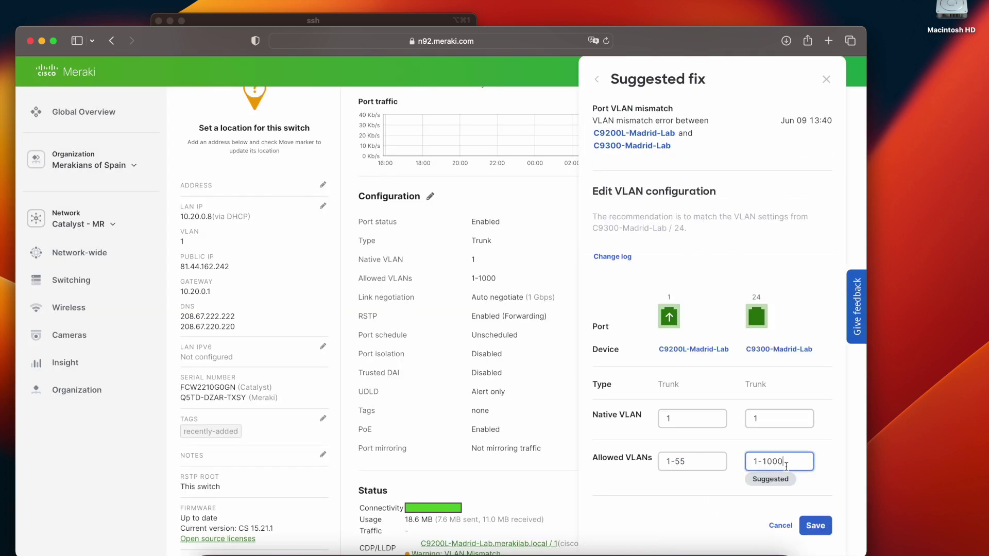
key("BackSpace")
left_click(815, 511)
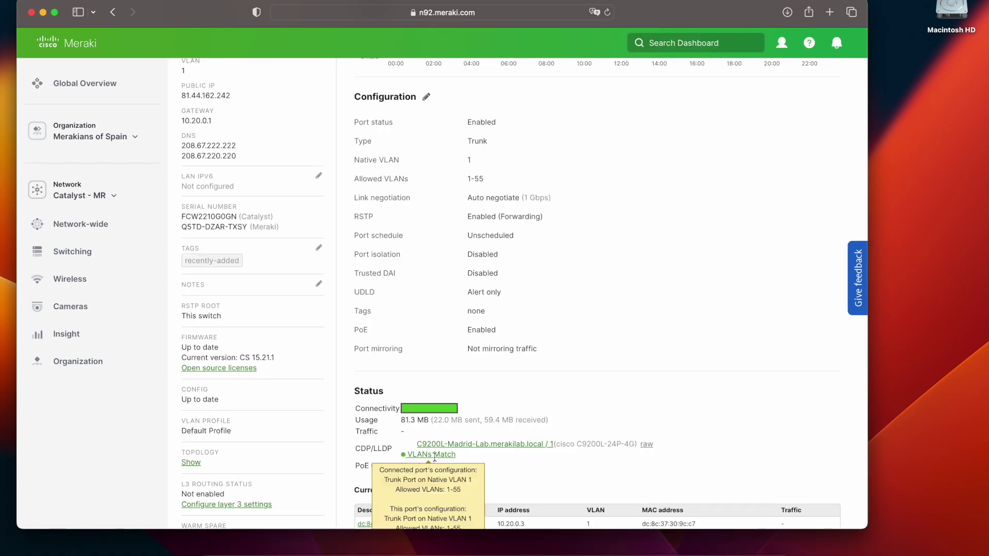
scroll(434, 457, "down", 2)
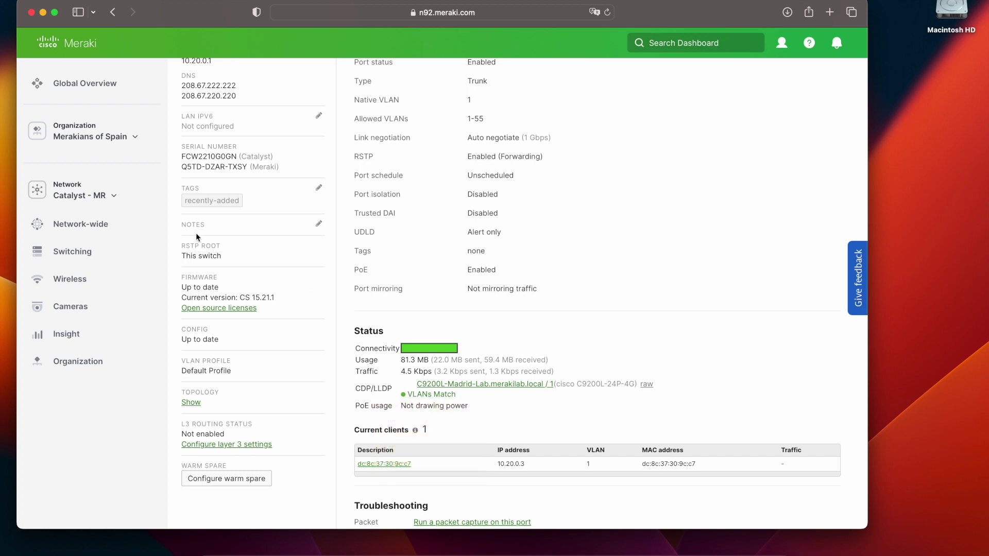
- Open the L2 topology map and inspect the C9300-Madrid-Lab and C9200L-Madrid-Lab info cards
mouse_move(118, 231)
left_click(194, 278)
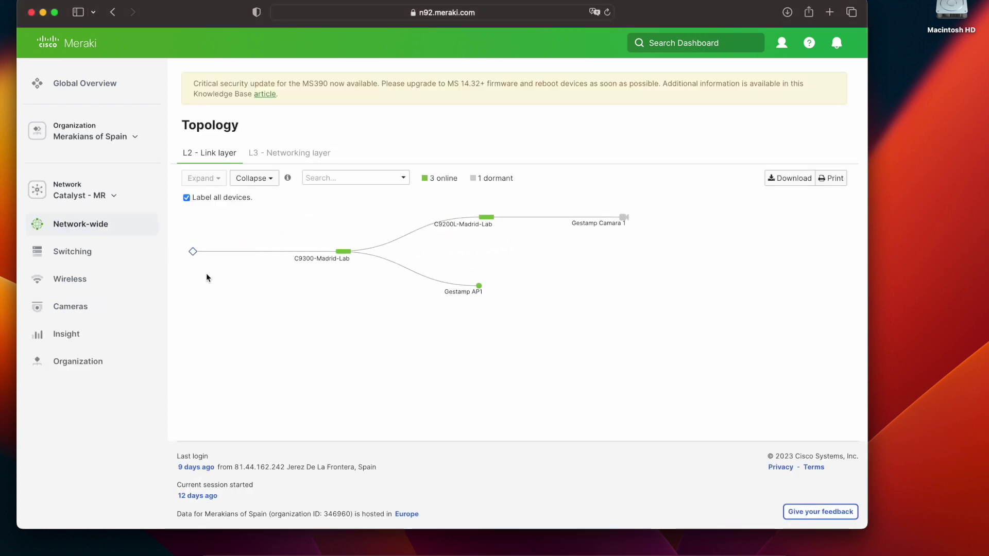
mouse_move(343, 267)
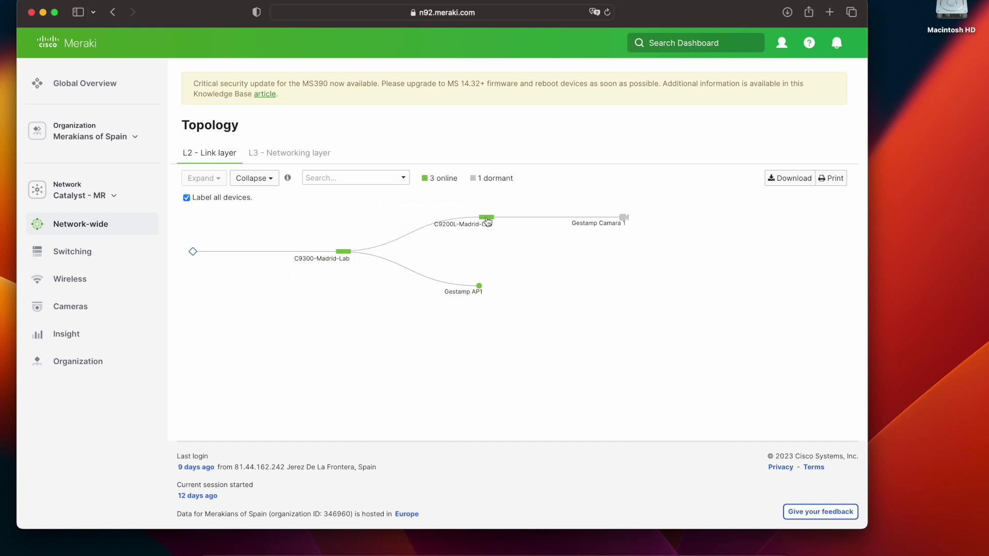
mouse_move(487, 222)
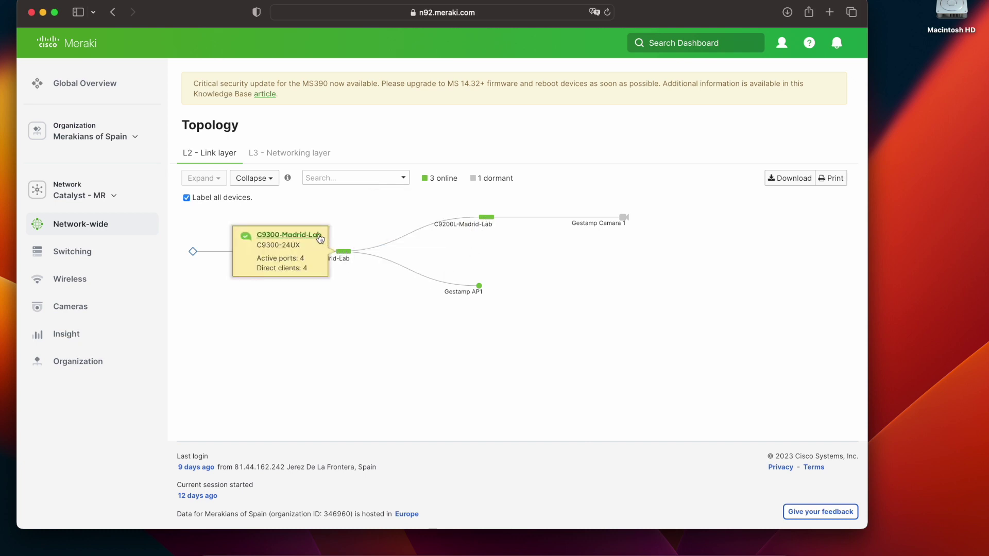
- Check C9300-Madrid-Lab's power supply status, then open packet capture for port 10
left_click(318, 235)
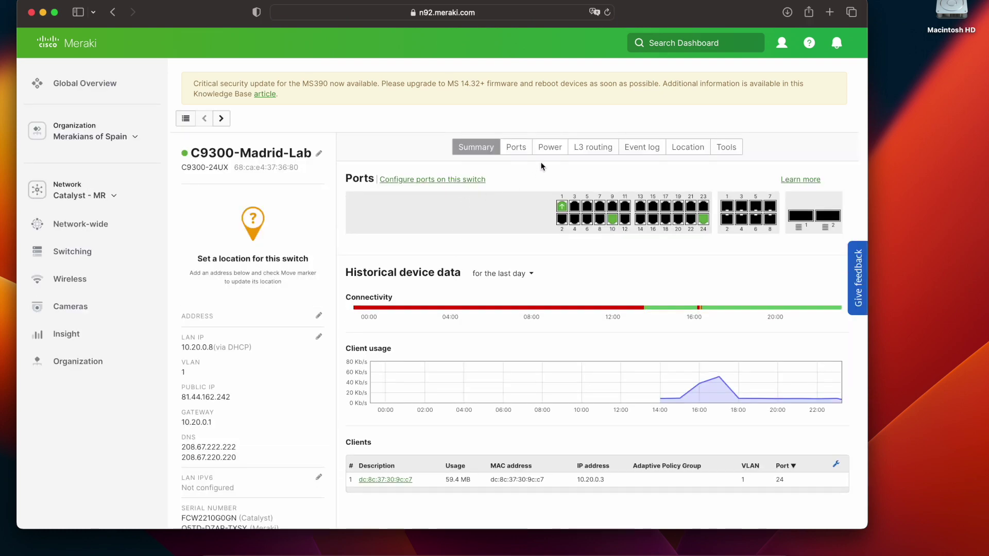
left_click(549, 147)
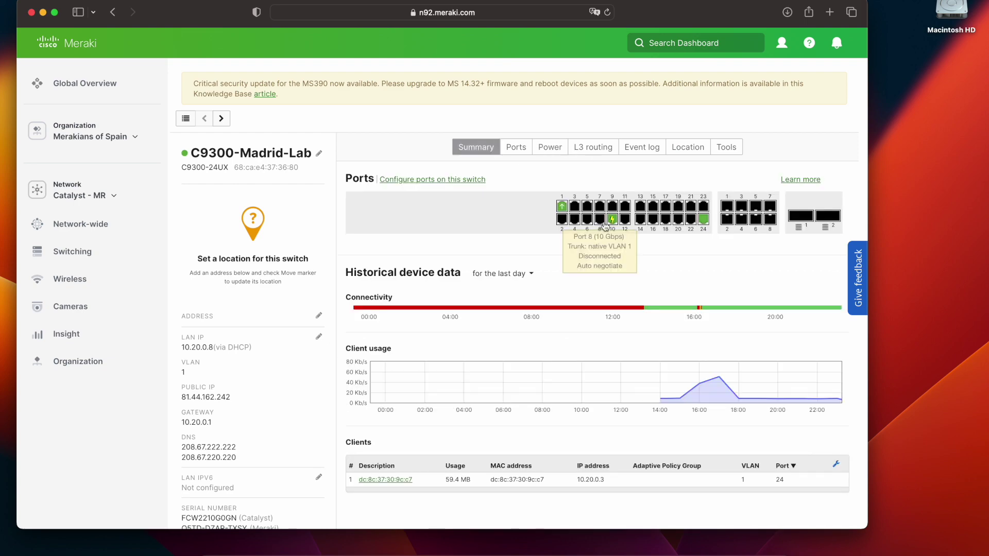
left_click(611, 220)
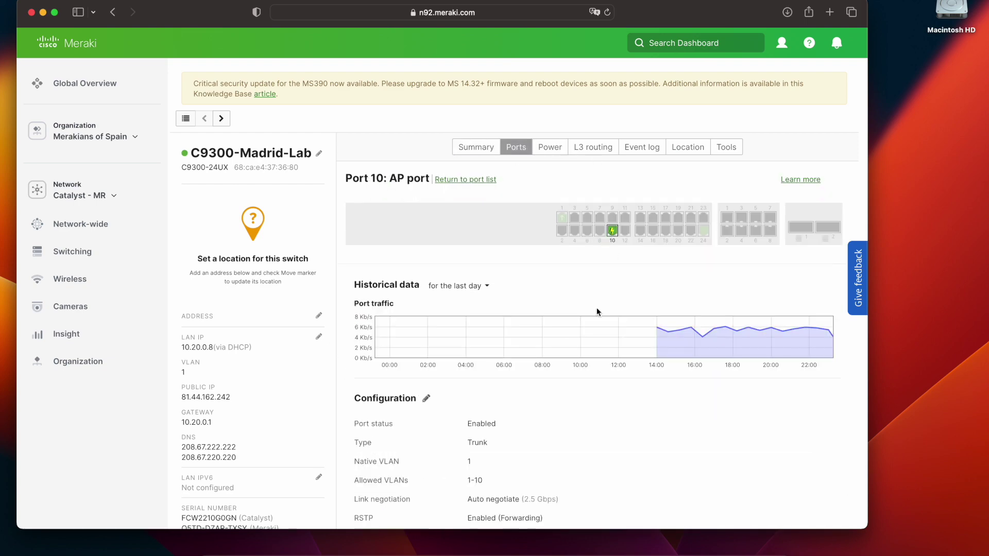
scroll(596, 312, "down", 10)
left_click(512, 345)
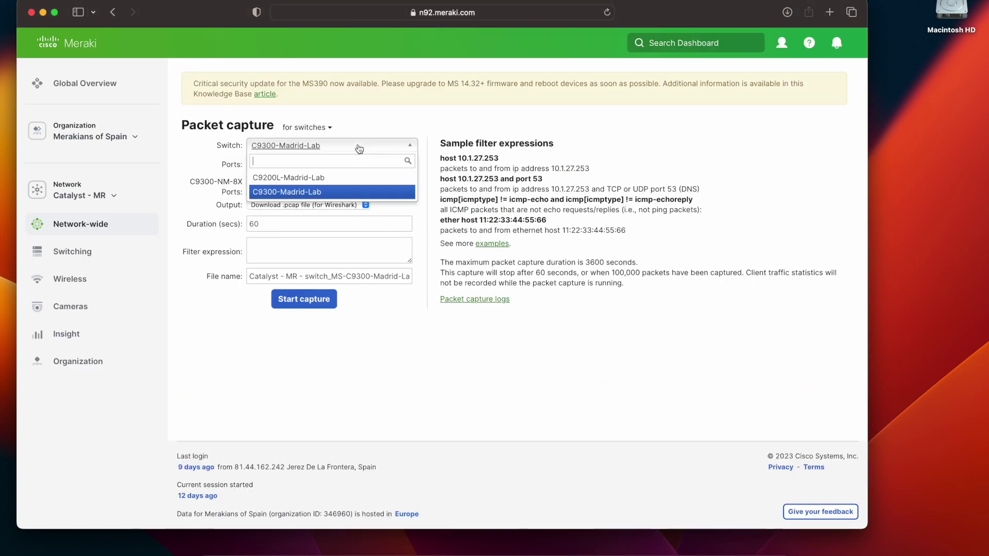
- Run and stop a port 10 packet capture with output shown on the page
left_click(303, 206)
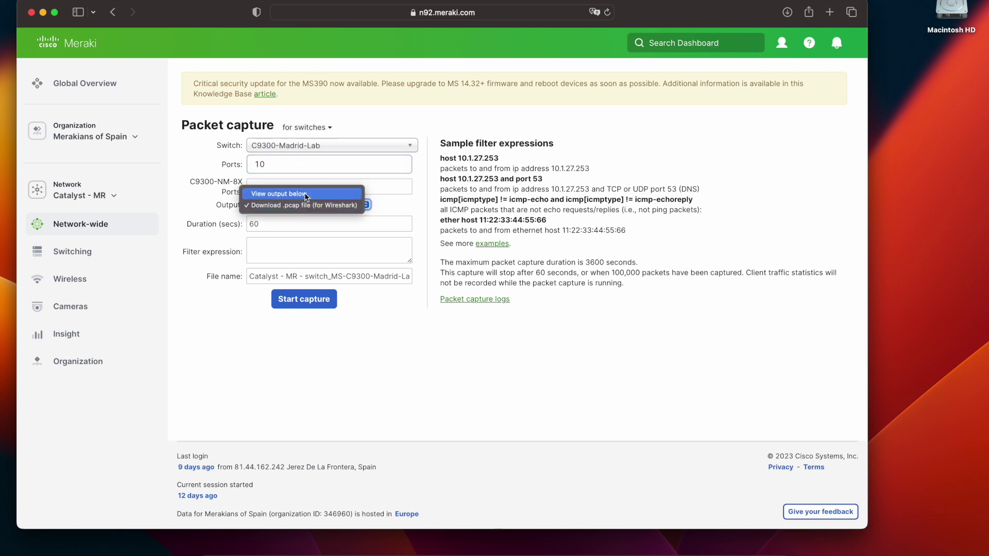
left_click(305, 193)
left_click(326, 339)
scroll(328, 342, "down", 3)
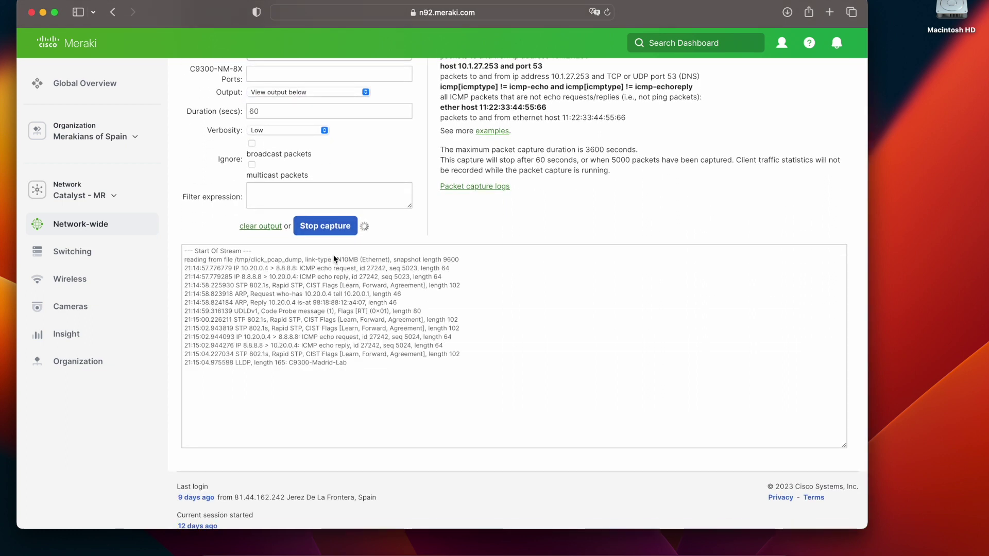
left_click(331, 230)
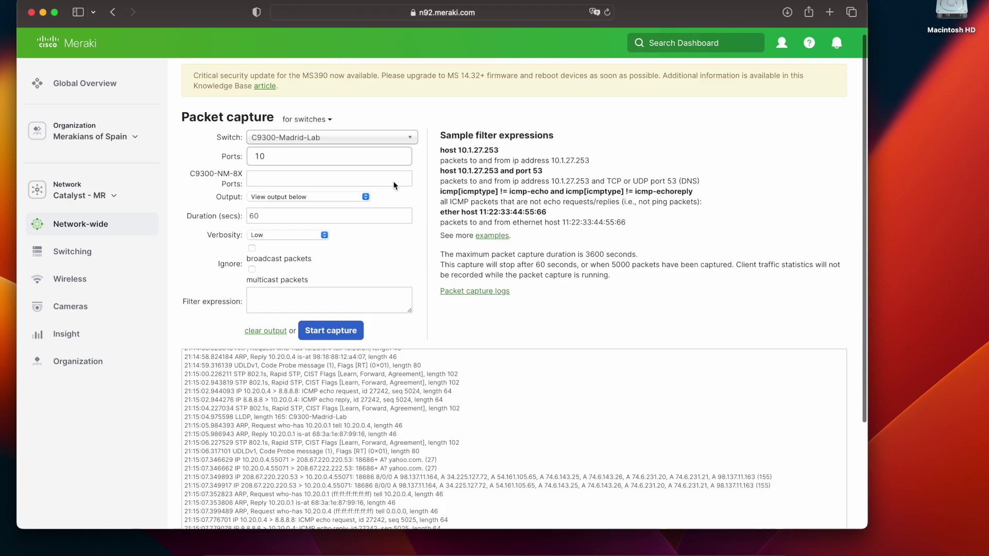
- Return to the C9300-Madrid-Lab summary page from the Switches list
mouse_move(72, 252)
left_click(184, 272)
left_click(319, 303)
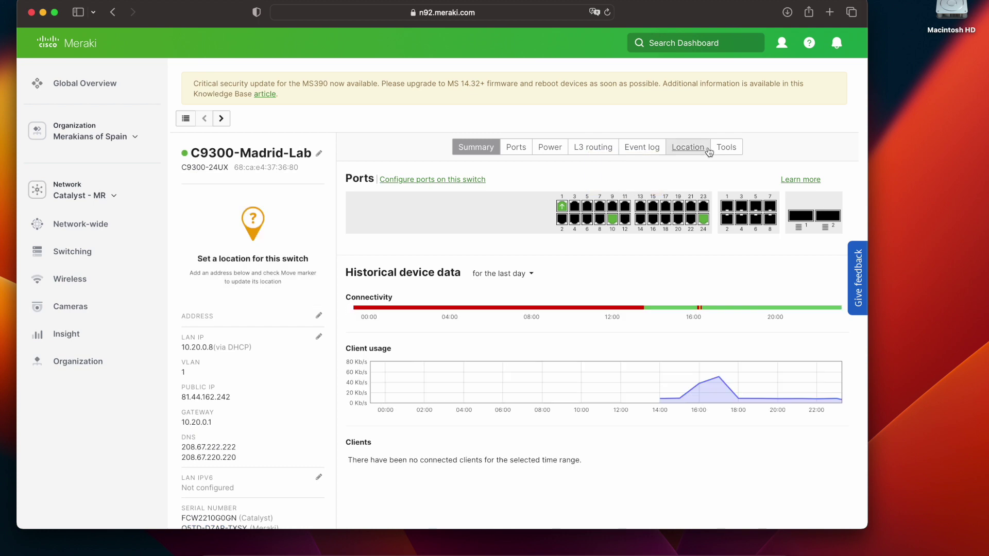
- Run a cable test on port 10 from the switch's Tools tab
left_click(725, 147)
scroll(651, 261, "down", 2)
scroll(652, 260, "down", 2)
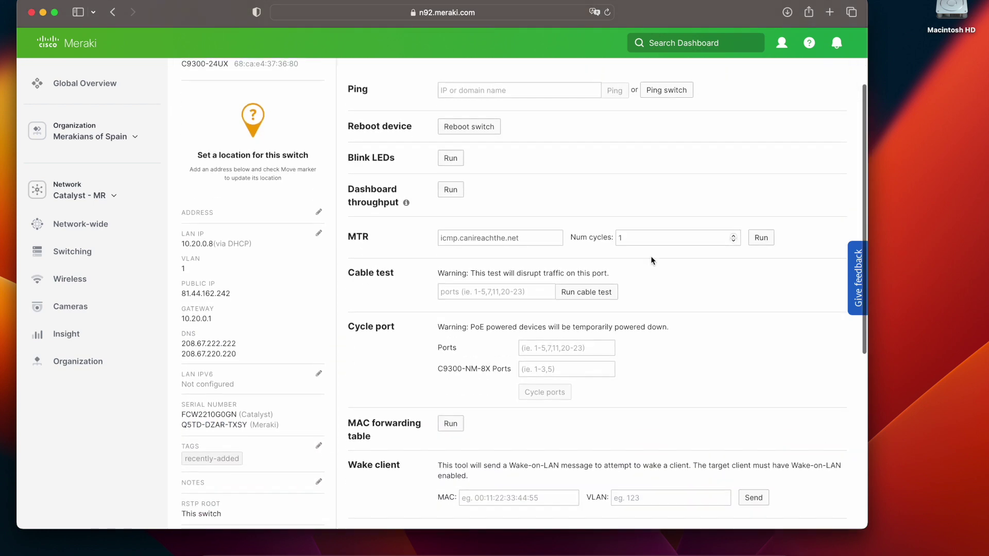
left_click(463, 289)
type("10")
key("Return")
- Load C9300-Madrid-Lab's MAC forwarding table
scroll(685, 376, "down", 4)
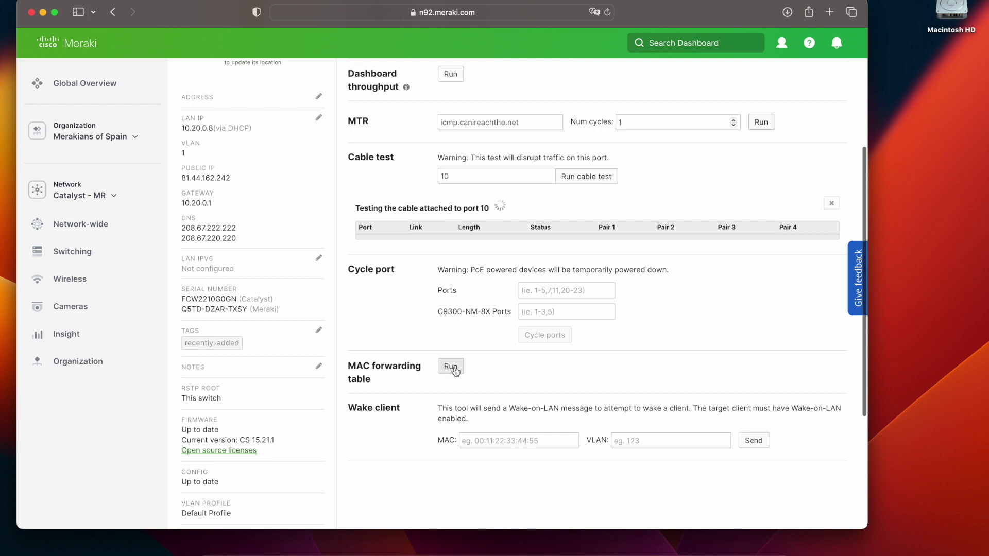
left_click(451, 367)
scroll(638, 368, "down", 2)
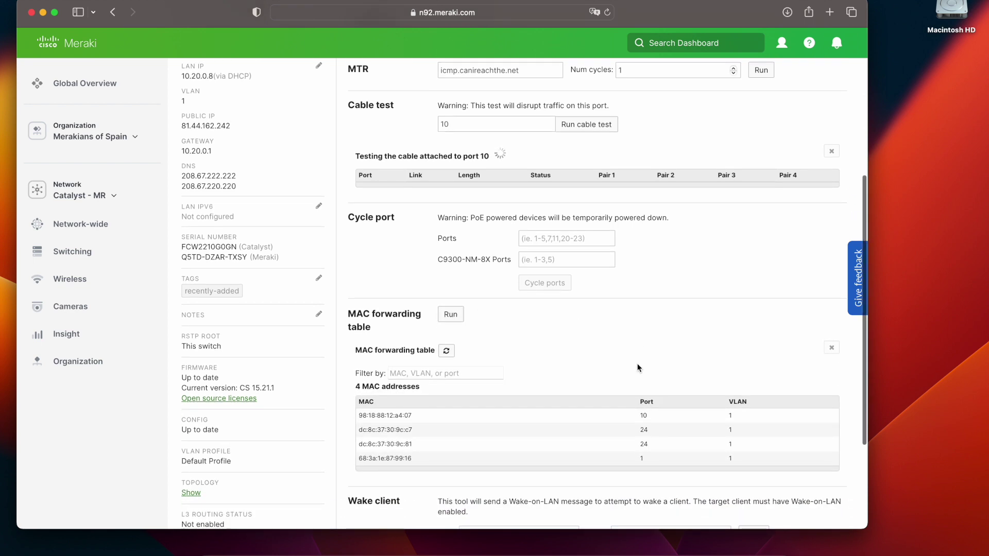